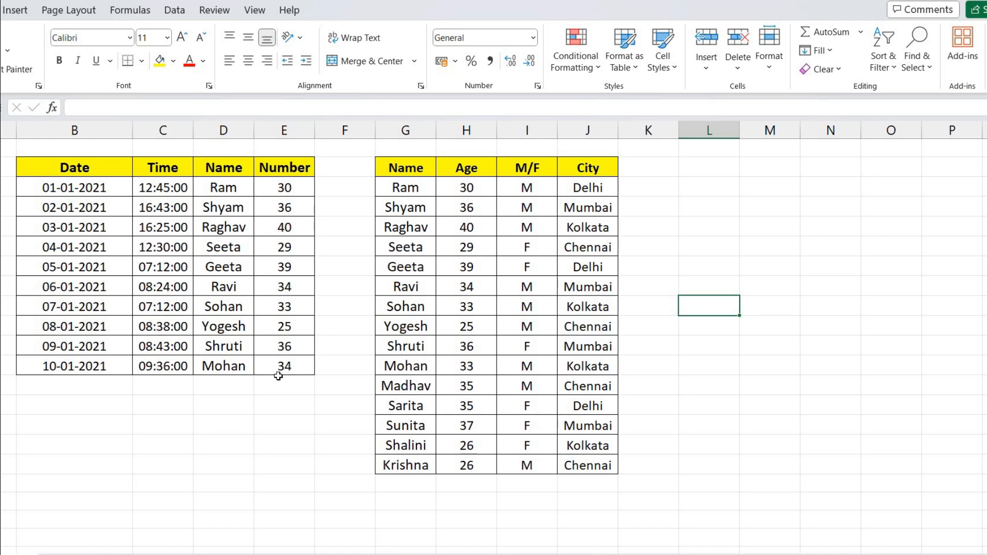
left_click_drag(23, 167, 269, 364)
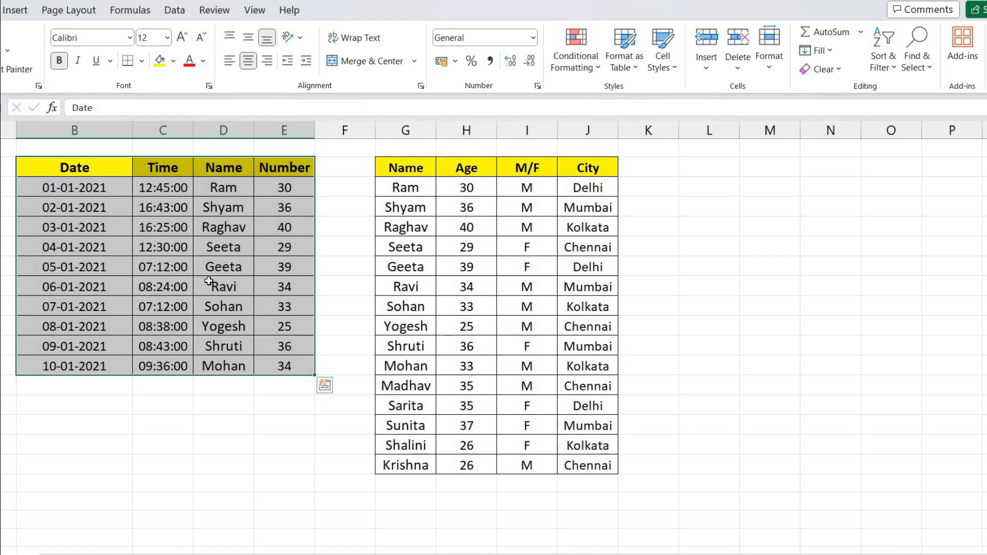
left_click(96, 192)
left_click(149, 189)
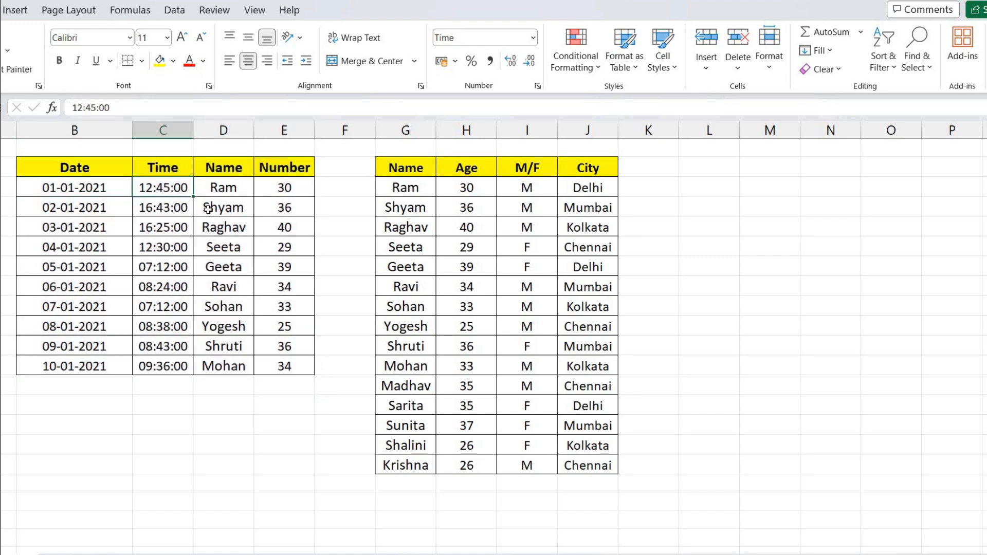
left_click(216, 191)
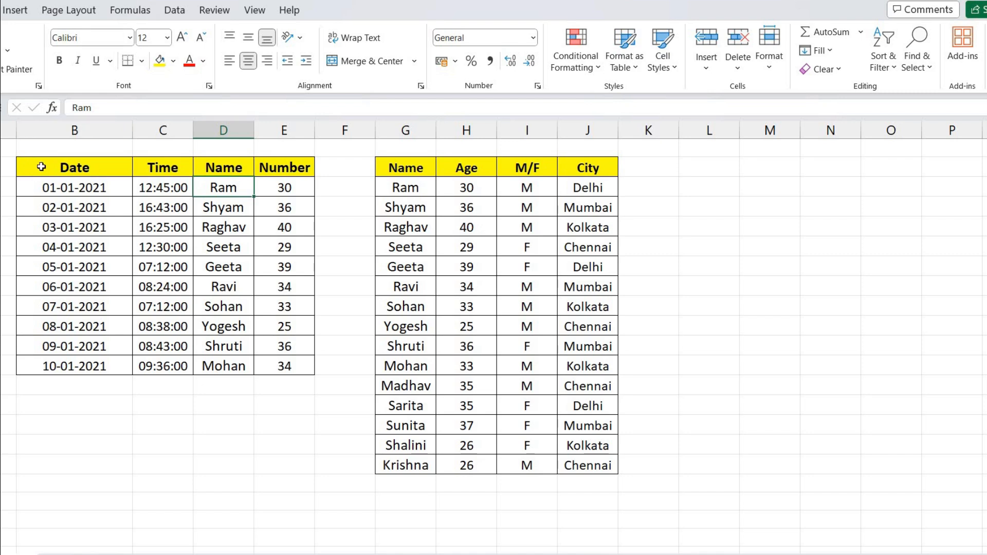
Step: Sort the whole Date, Time, Name and Number table by date from oldest to newest
left_click_drag(43, 169, 175, 229)
left_click_drag(217, 275, 261, 367)
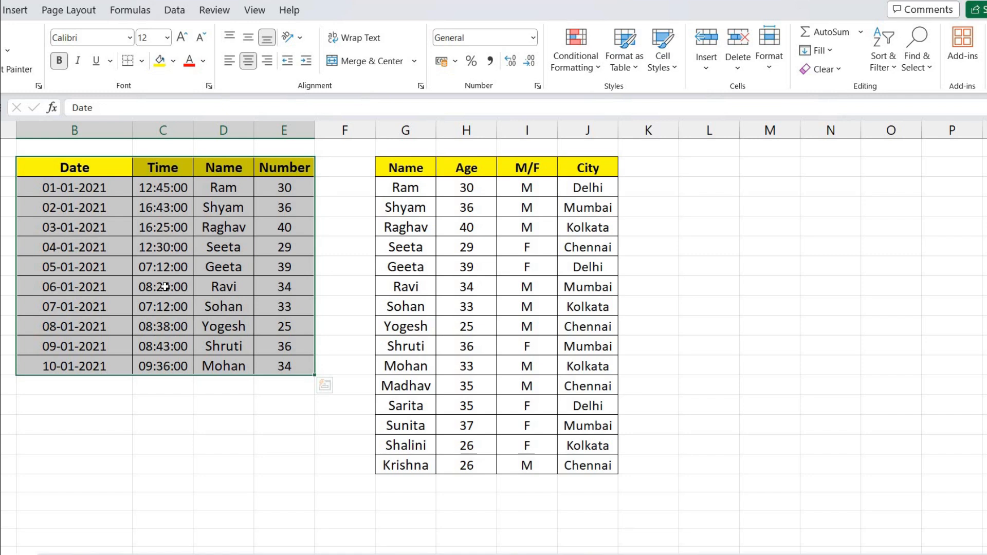
key("ctrl+t")
left_click(889, 70)
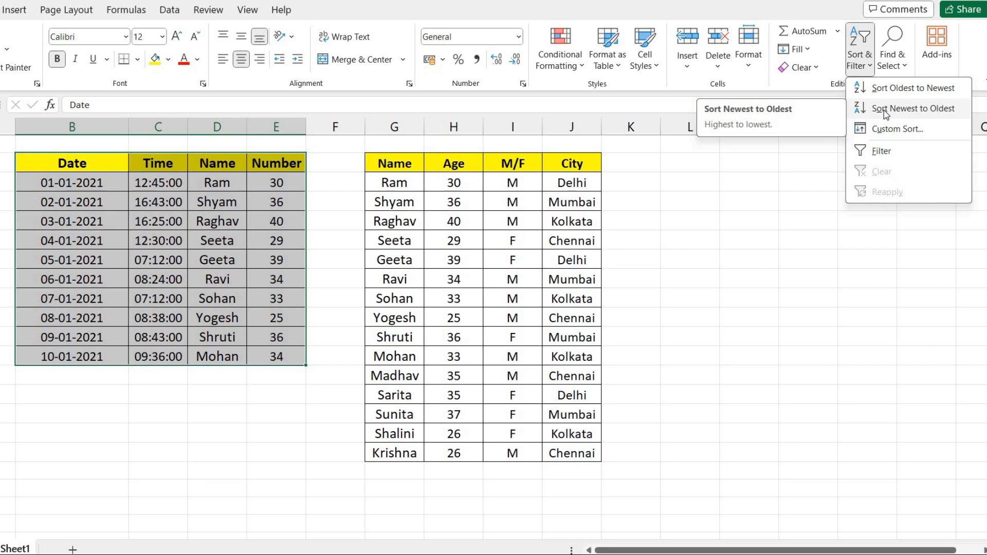
left_click(911, 95)
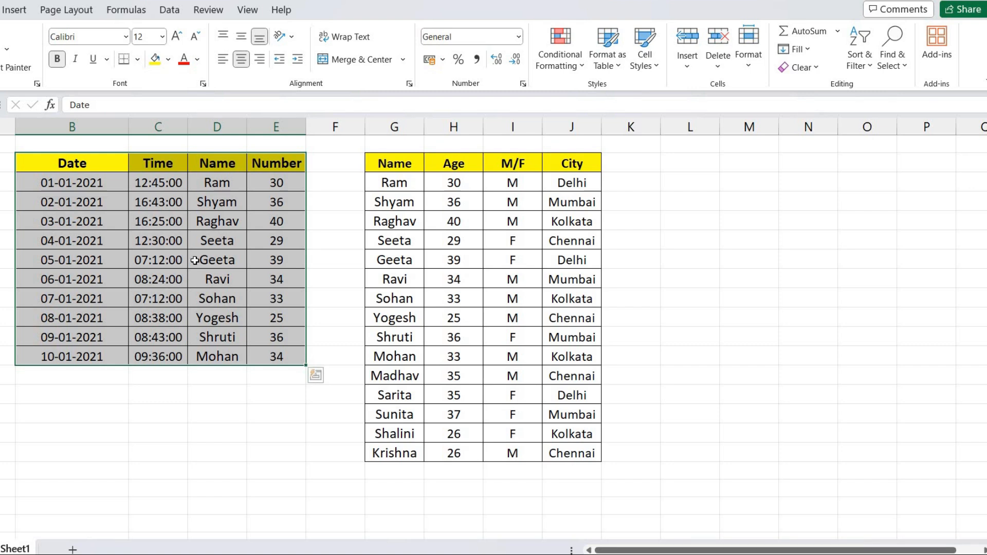
Step: Sort the Date, Time, Name and Number table by date from newest to oldest
left_click(860, 57)
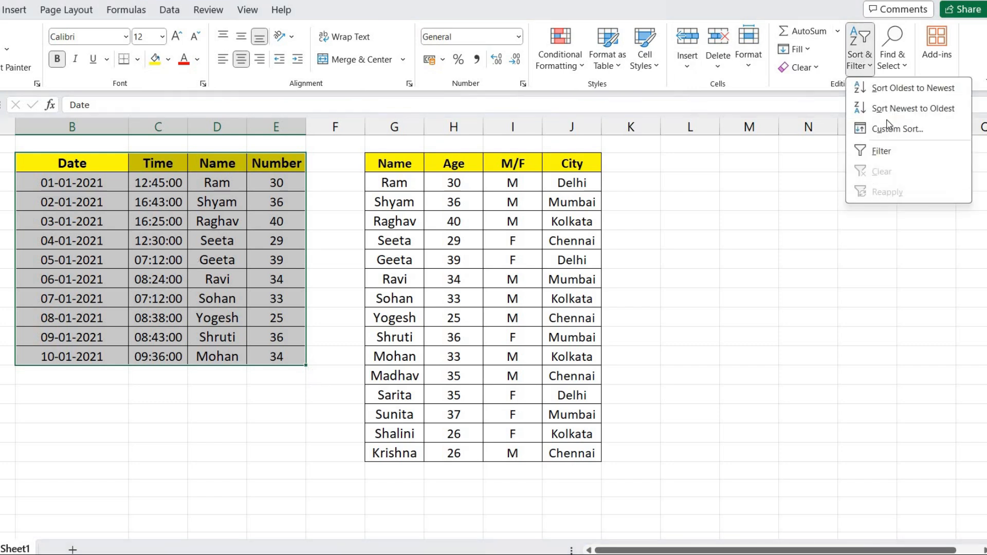
left_click(890, 111)
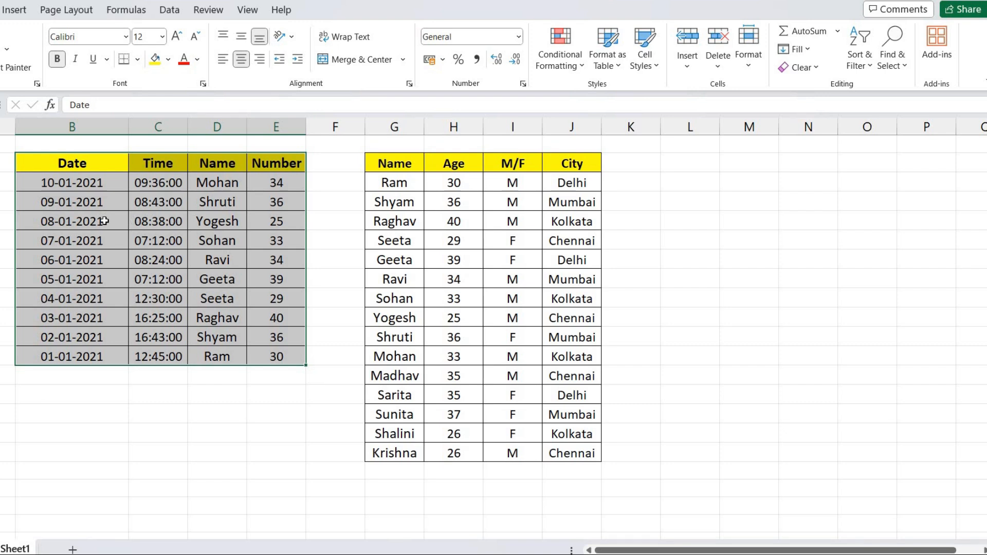
left_click(162, 208)
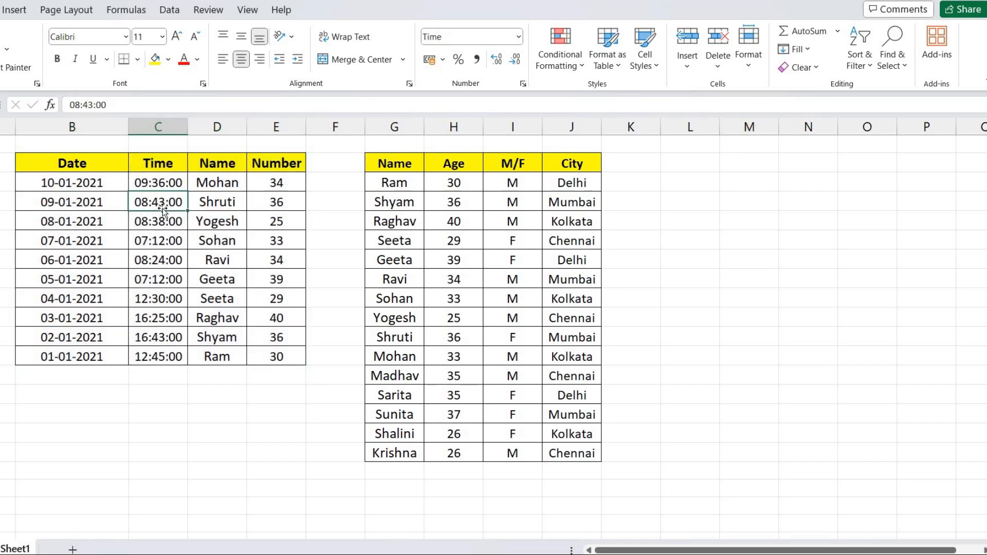
Step: Sort the values in the Date column from oldest to newest, expanding the selection to the adjacent columns
left_click_drag(41, 182, 83, 355)
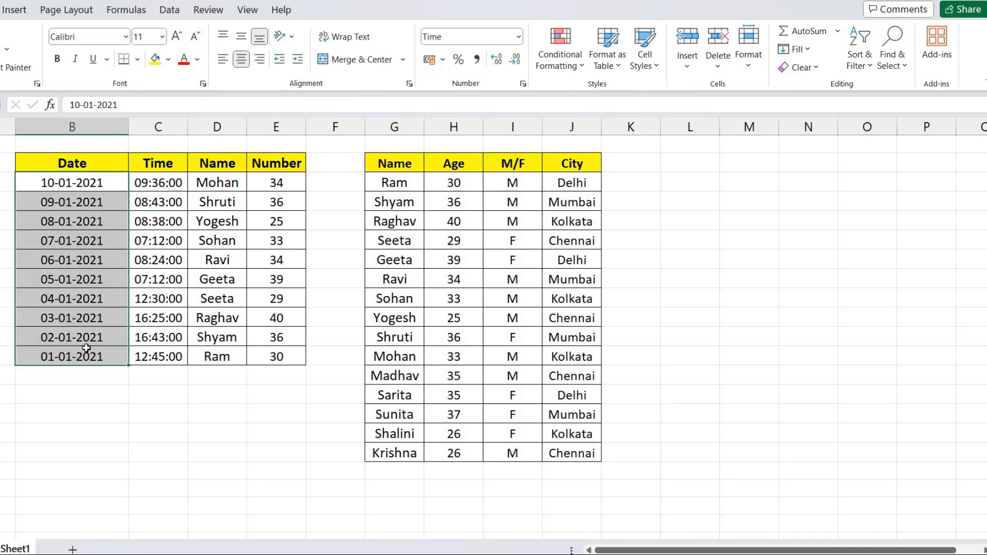
left_click(163, 259)
left_click_drag(41, 183, 85, 360)
left_click(874, 69)
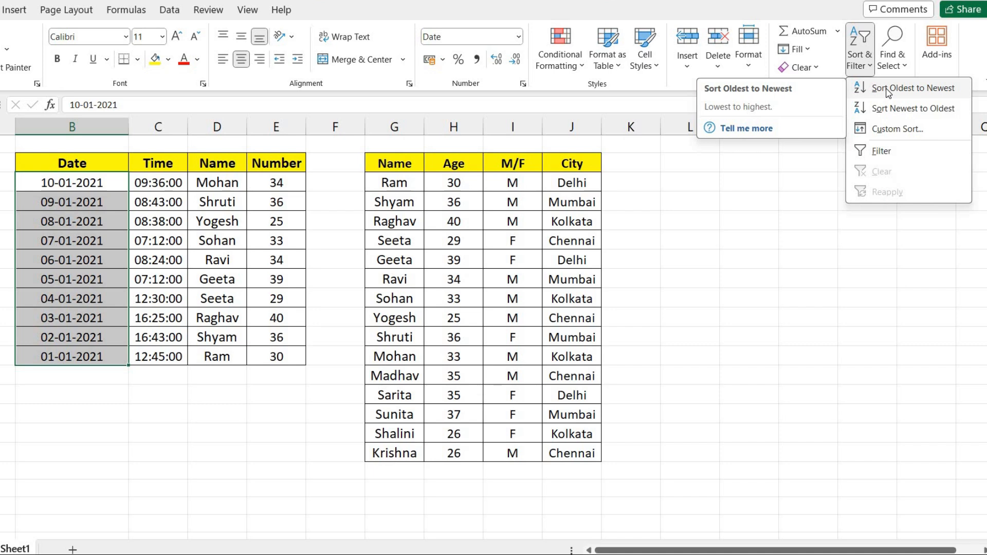
left_click(888, 90)
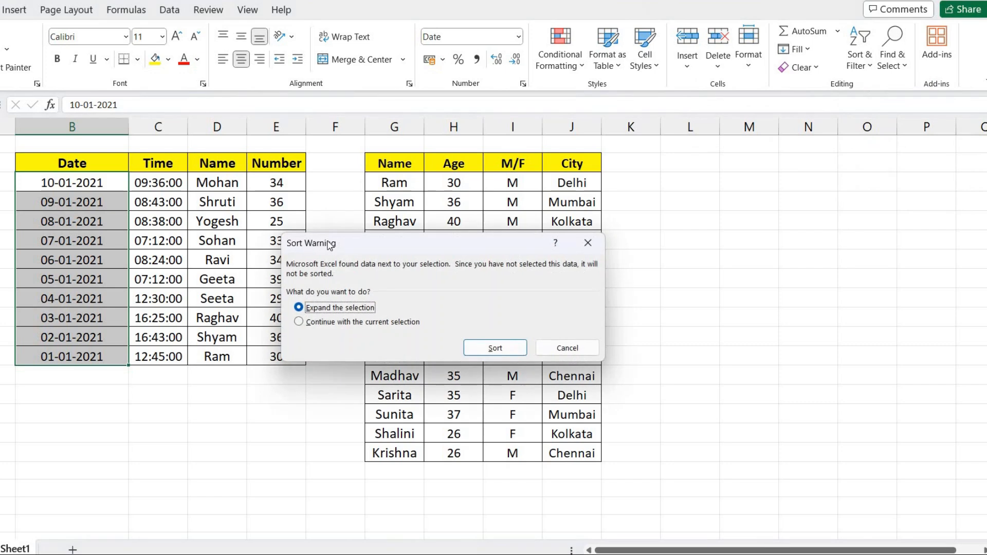
left_click_drag(373, 245, 341, 244)
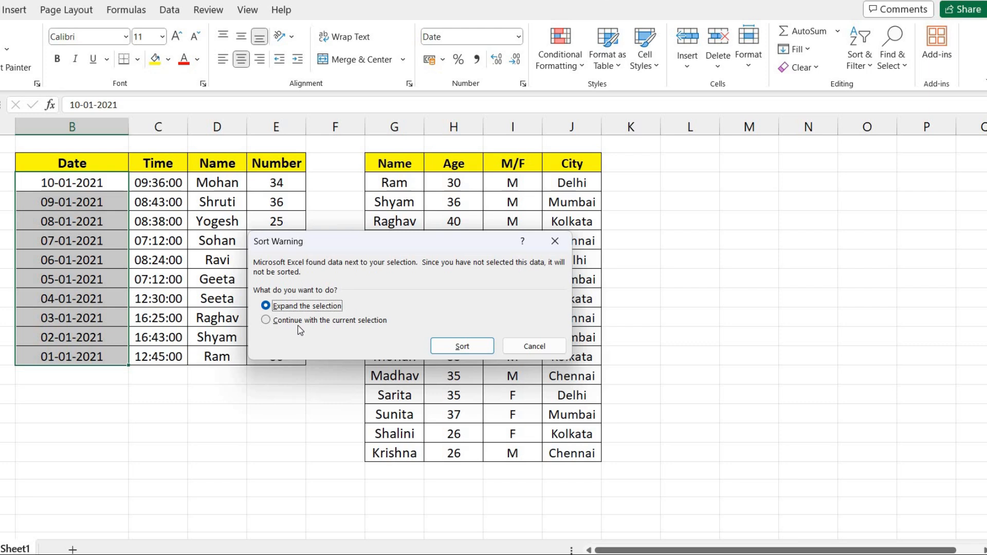
left_click(326, 322)
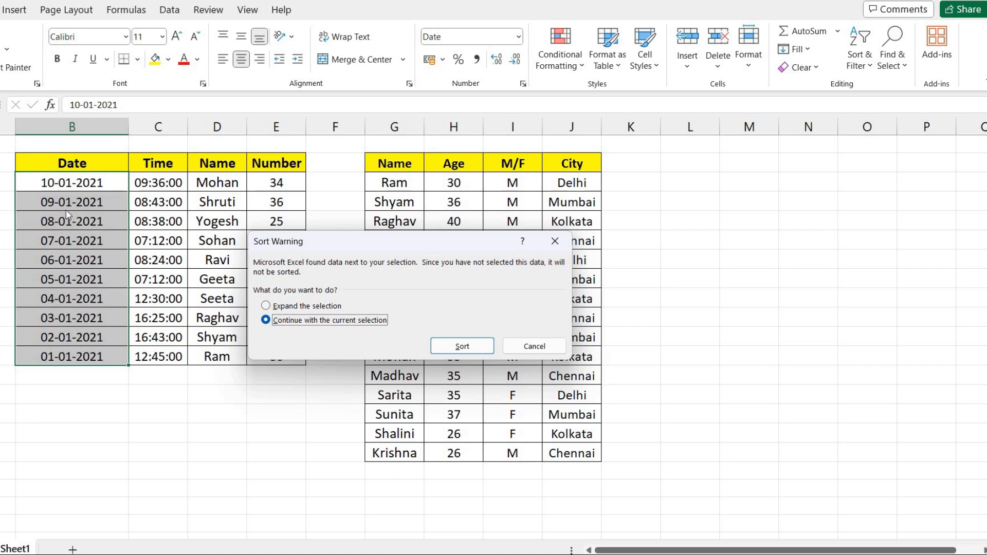
left_click(299, 307)
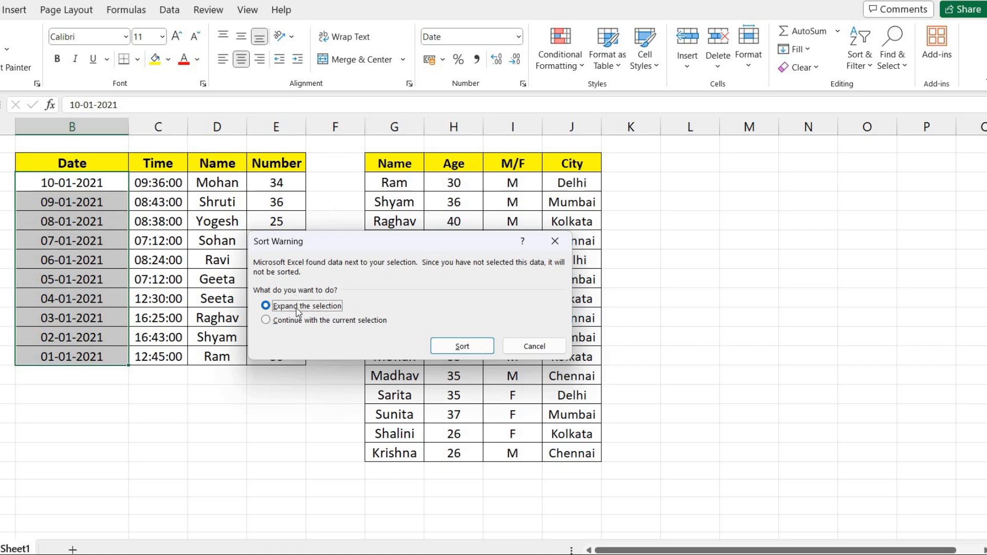
left_click(462, 347)
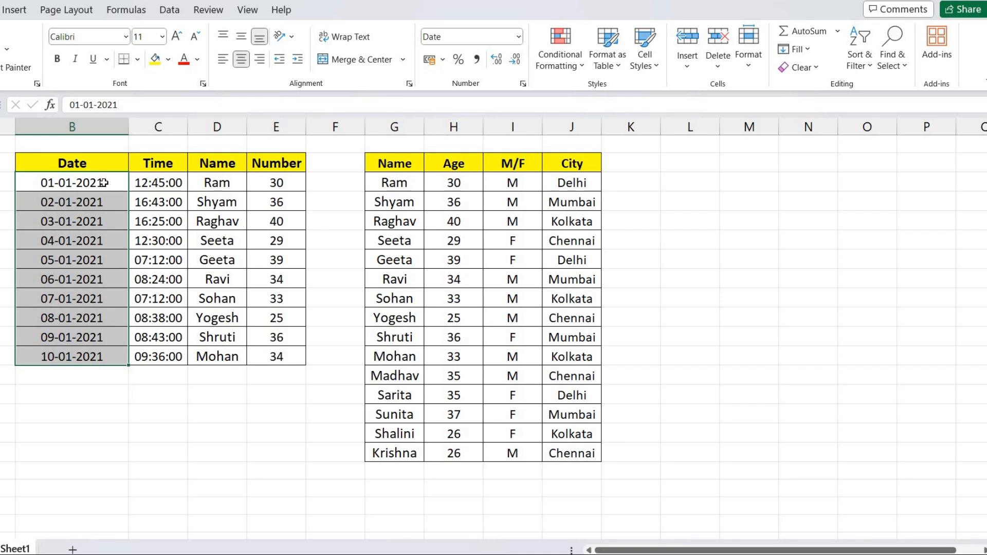
left_click(103, 183)
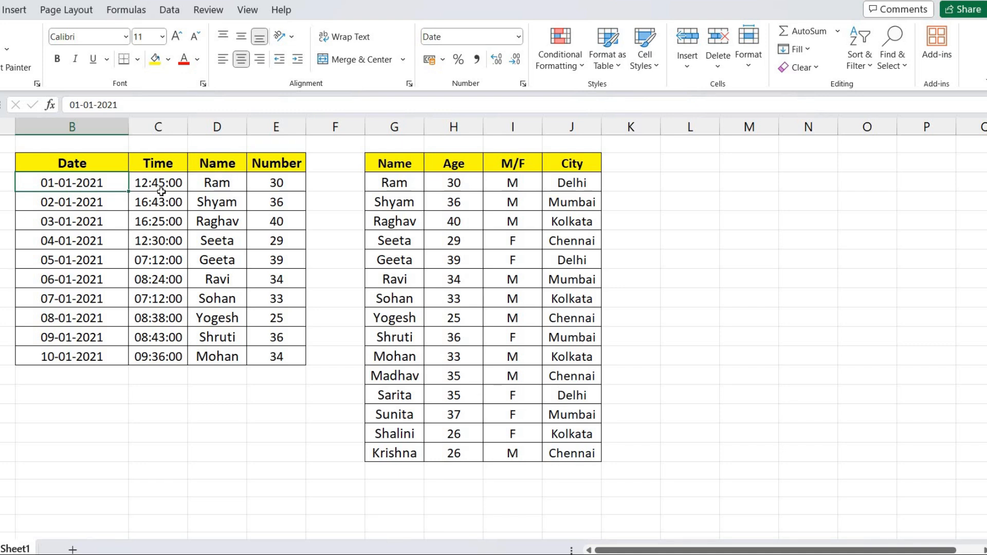
Step: Sort the Time column values from smallest to largest, expanding the selection so the whole rows move together
left_click_drag(152, 183, 160, 201)
left_click_drag(173, 294, 170, 354)
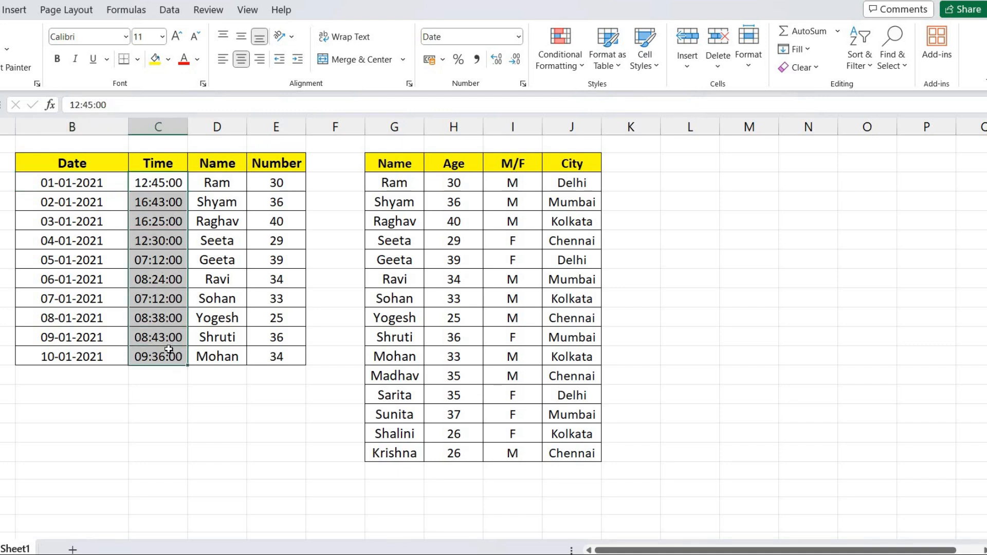
left_click(859, 64)
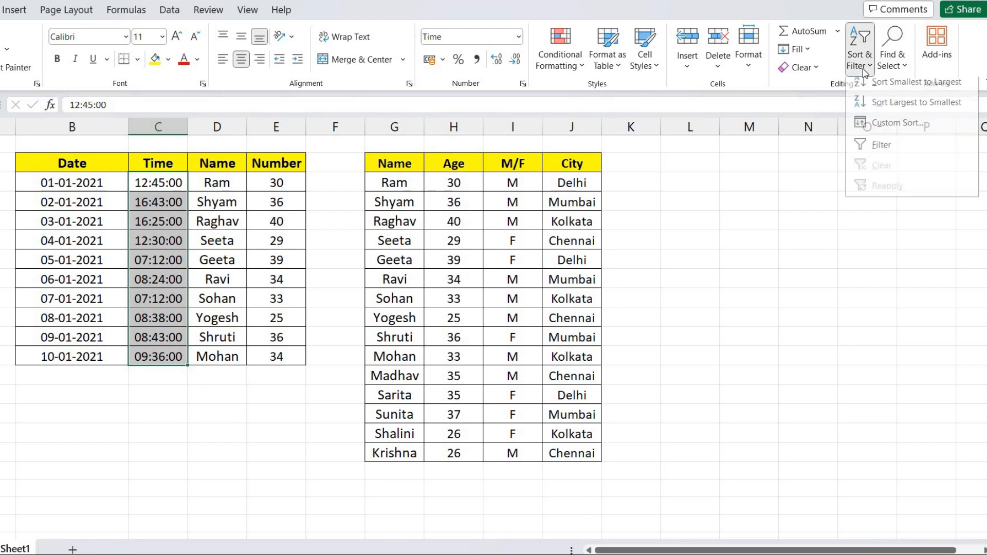
left_click(884, 89)
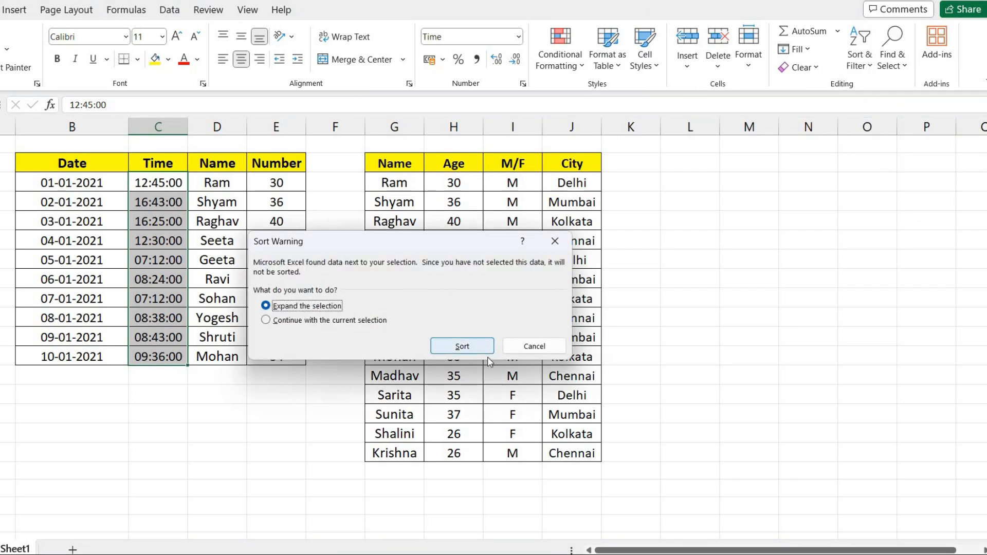
left_click(462, 346)
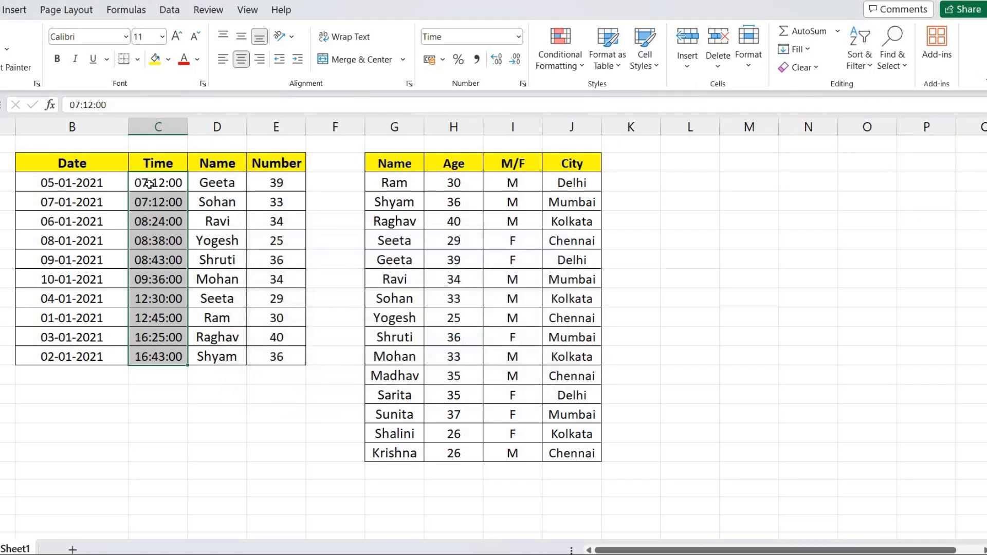
left_click(161, 185)
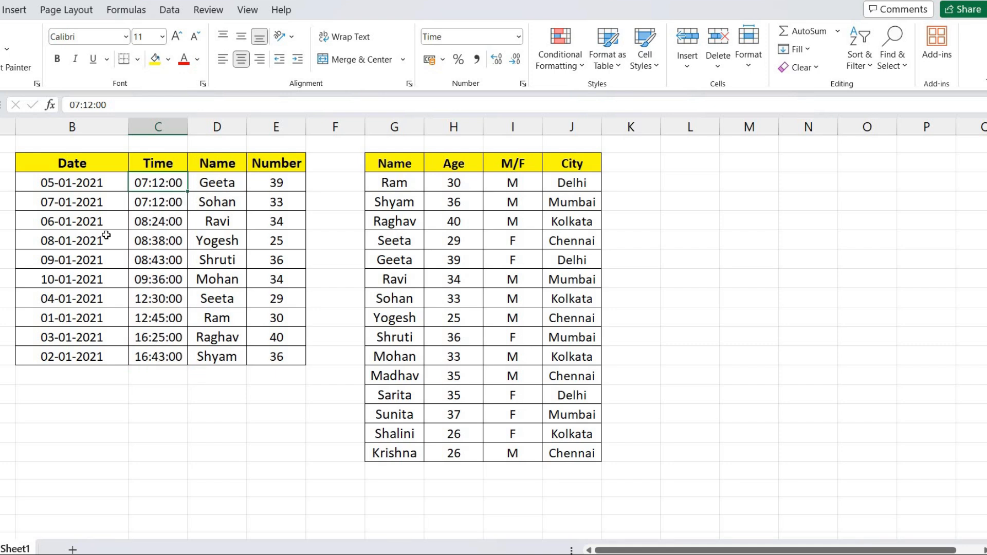
left_click_drag(62, 165, 165, 203)
left_click_drag(251, 231, 257, 357)
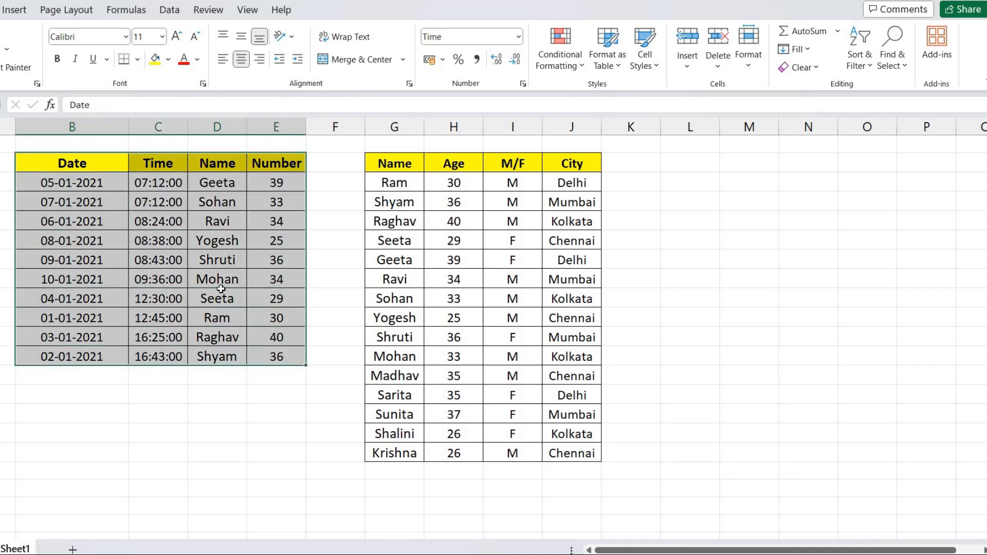
left_click(68, 175)
left_click_drag(47, 161, 105, 339)
left_click_drag(158, 164, 163, 319)
Step: Sort the first table's Name column from A to Z, expanding the selection to the adjacent columns
left_click_drag(222, 184, 229, 356)
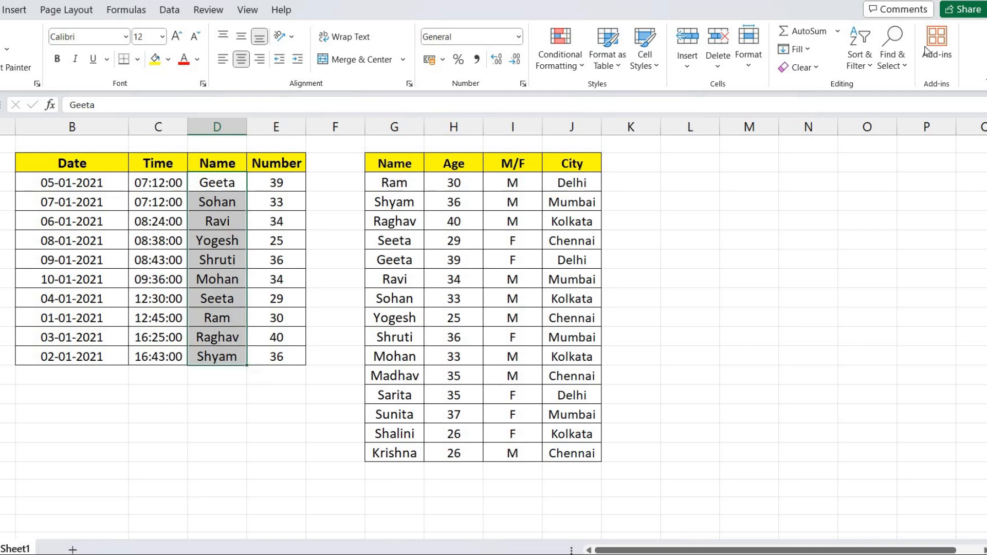
left_click(860, 56)
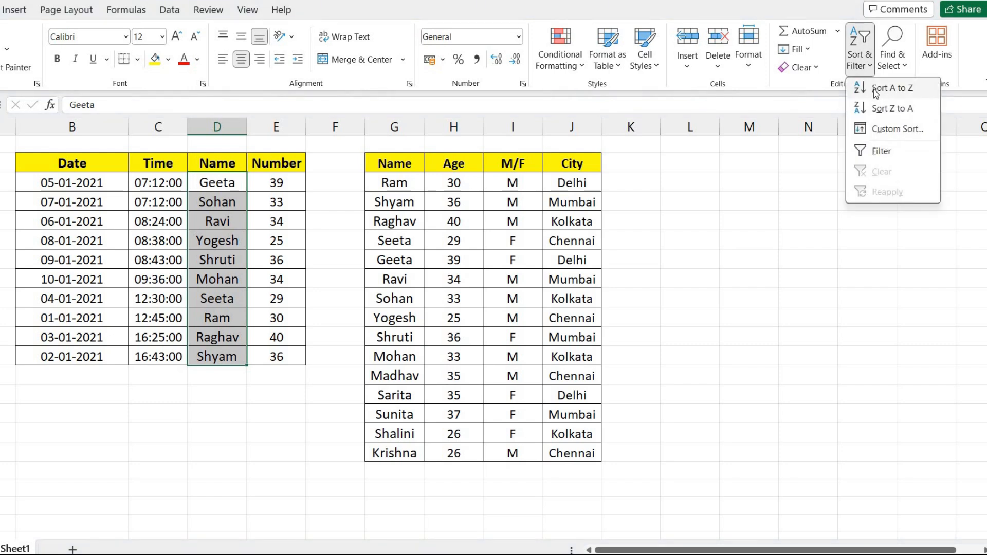
left_click(874, 89)
left_click(452, 344)
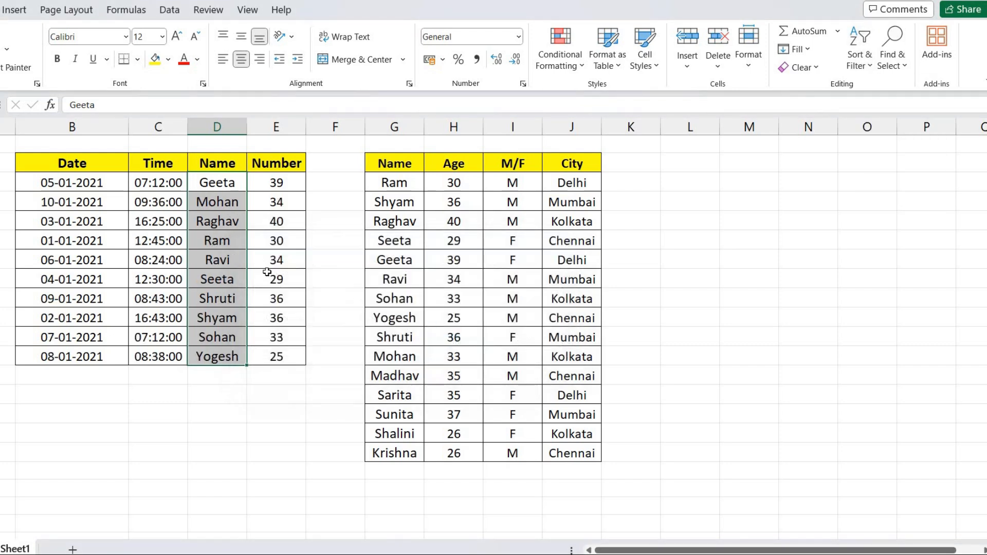
left_click(238, 237)
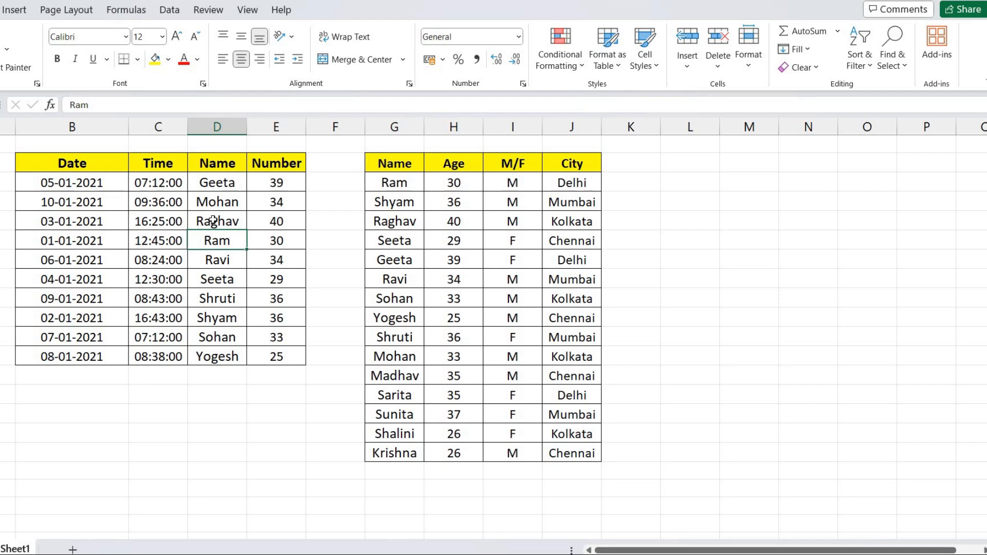
Step: Sort the Number column from largest to smallest, expanding the selection to the rest of the table
left_click_drag(269, 178, 287, 356)
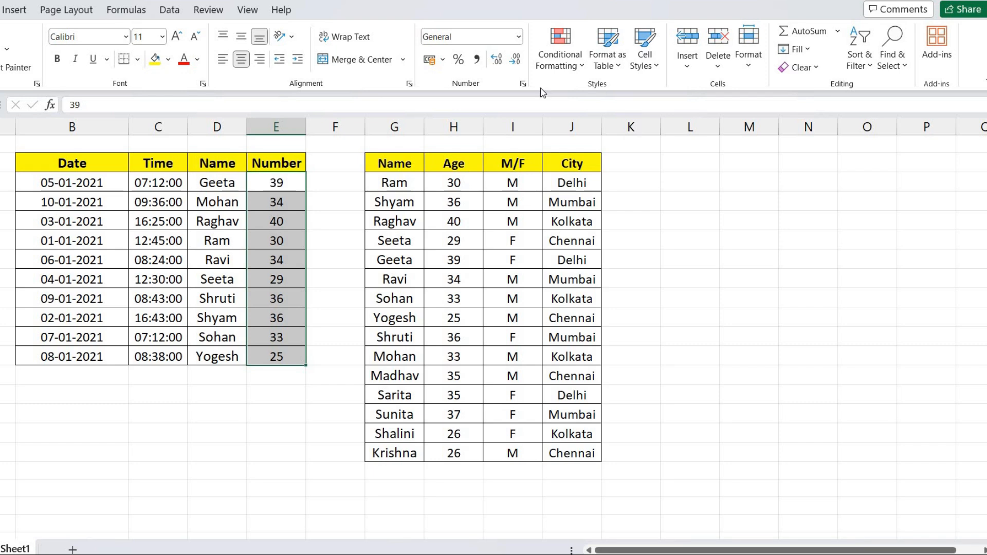
left_click(858, 62)
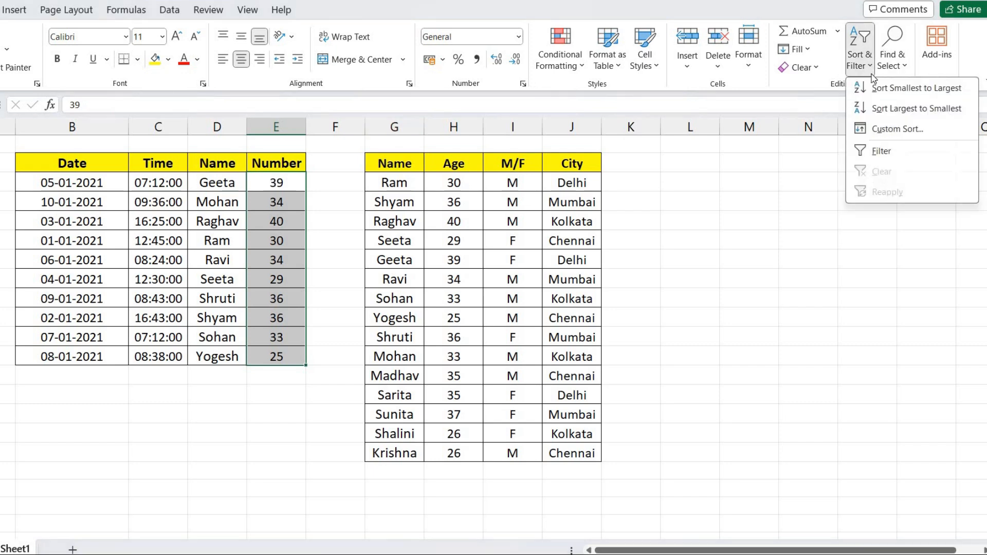
left_click(892, 110)
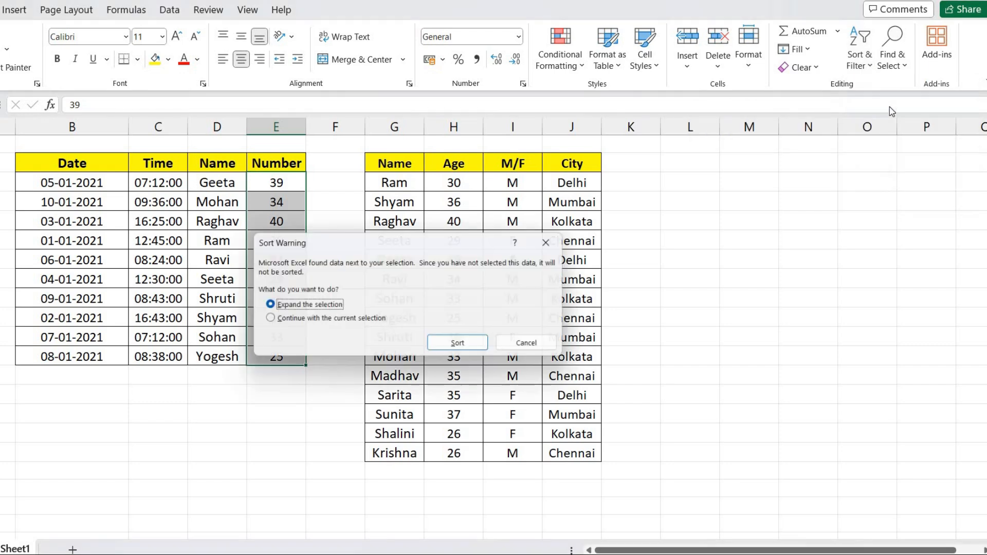
left_click(462, 346)
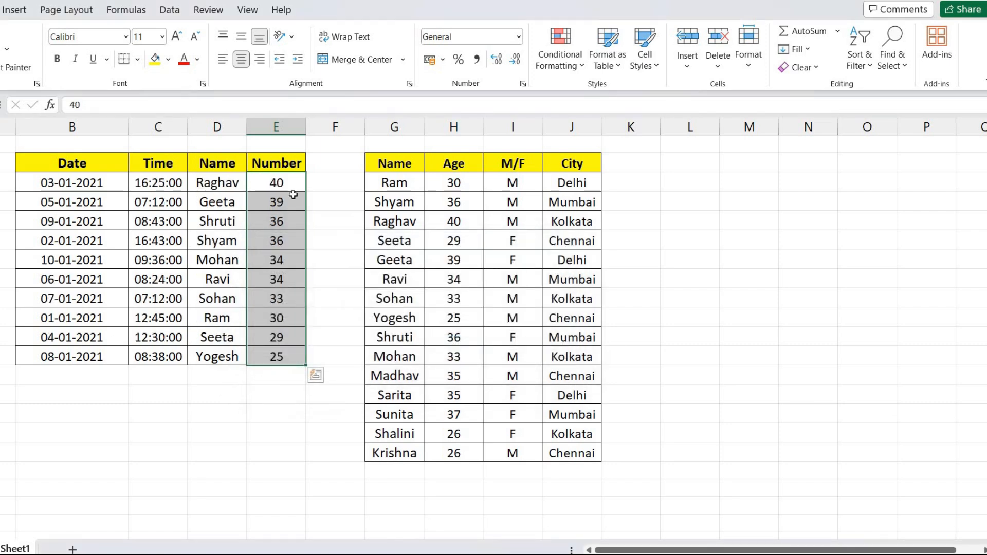
left_click(282, 184)
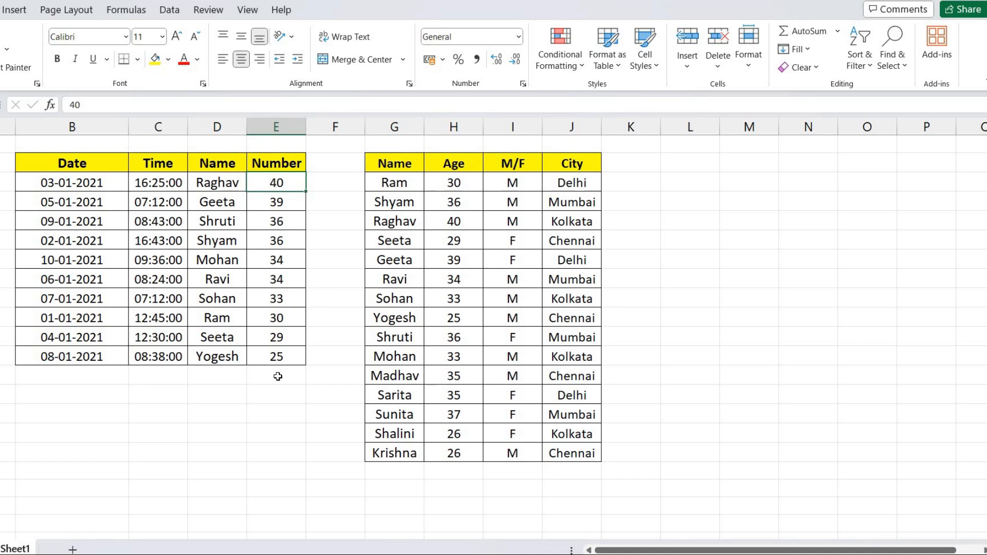
Step: Start a custom sort on the whole first table, including its headers, and set the first sort column to Time
left_click_drag(30, 164, 260, 357)
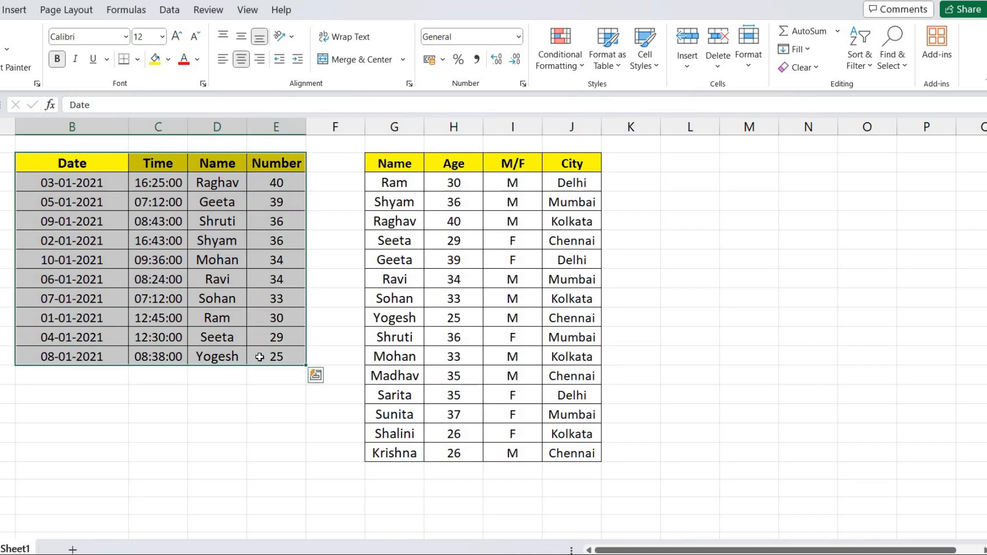
left_click(859, 57)
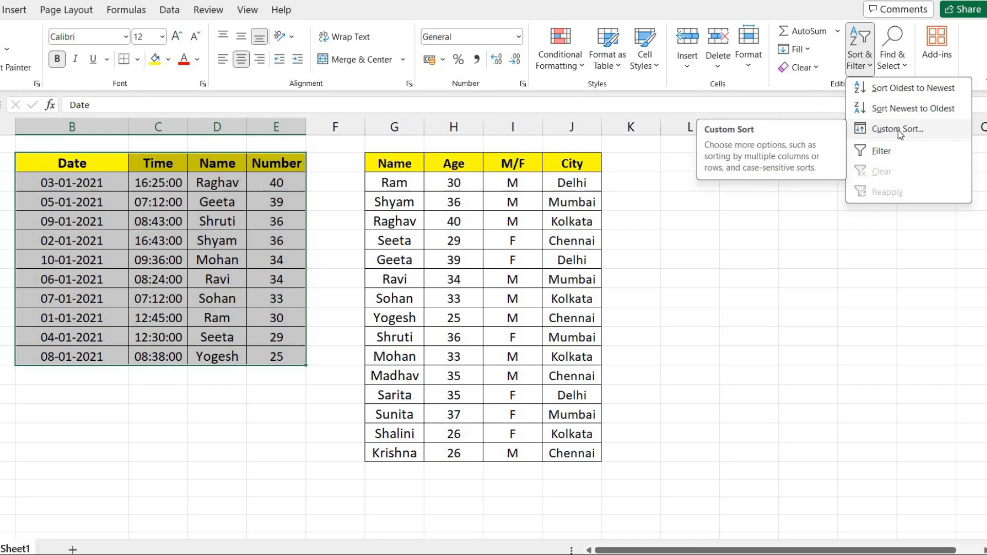
left_click(899, 130)
left_click_drag(273, 229, 395, 177)
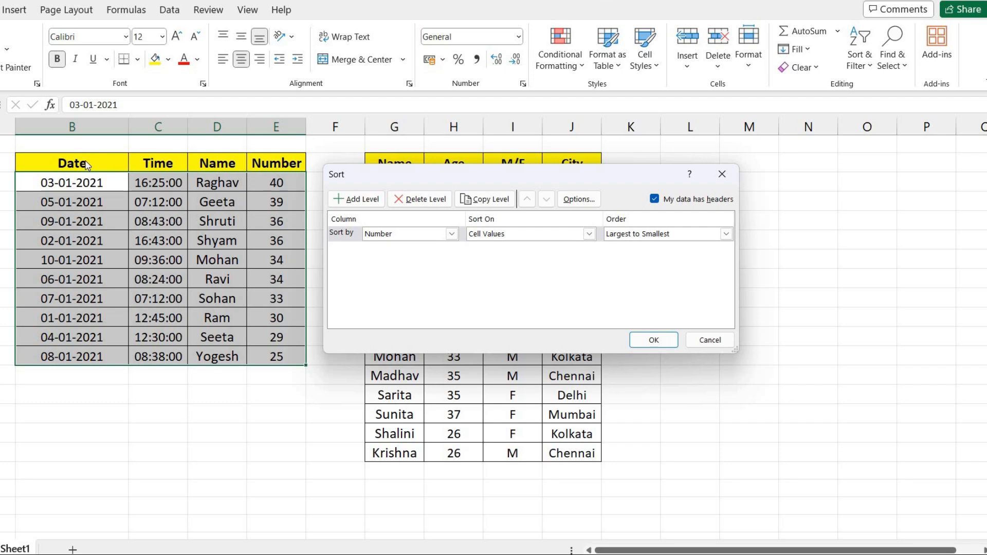
left_click(390, 234)
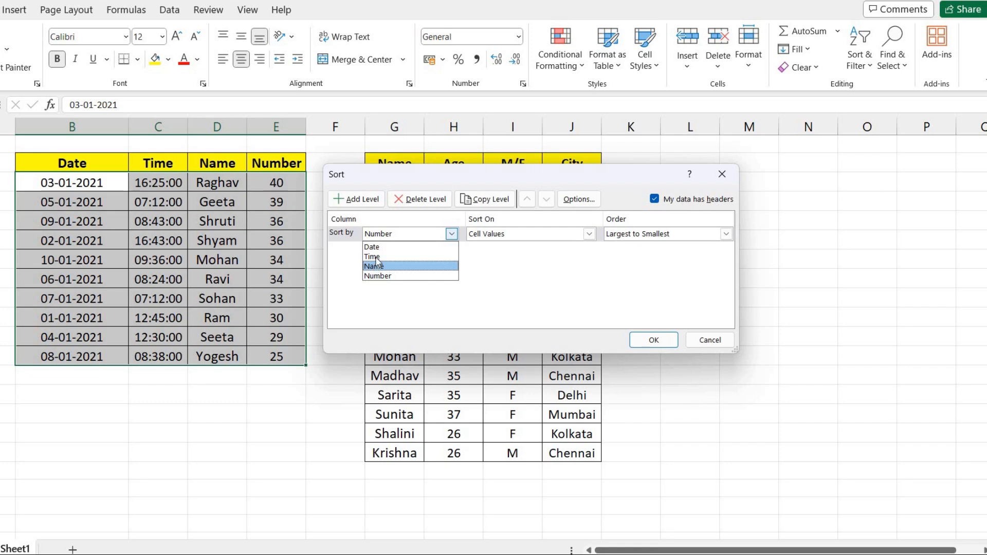
left_click(376, 259)
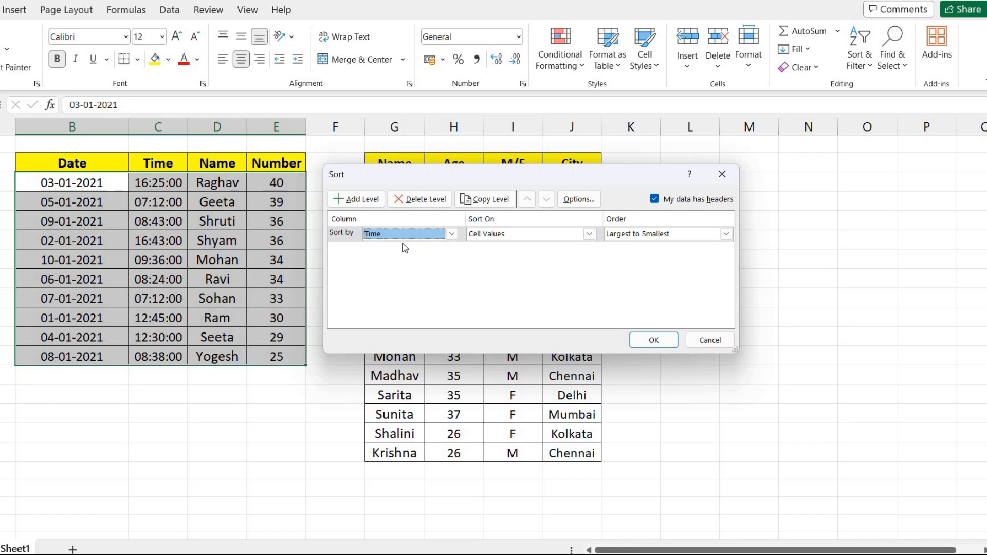
Step: Set the Time sort level's order to Smallest to Largest, after briefly checking the Custom List option
left_click(619, 236)
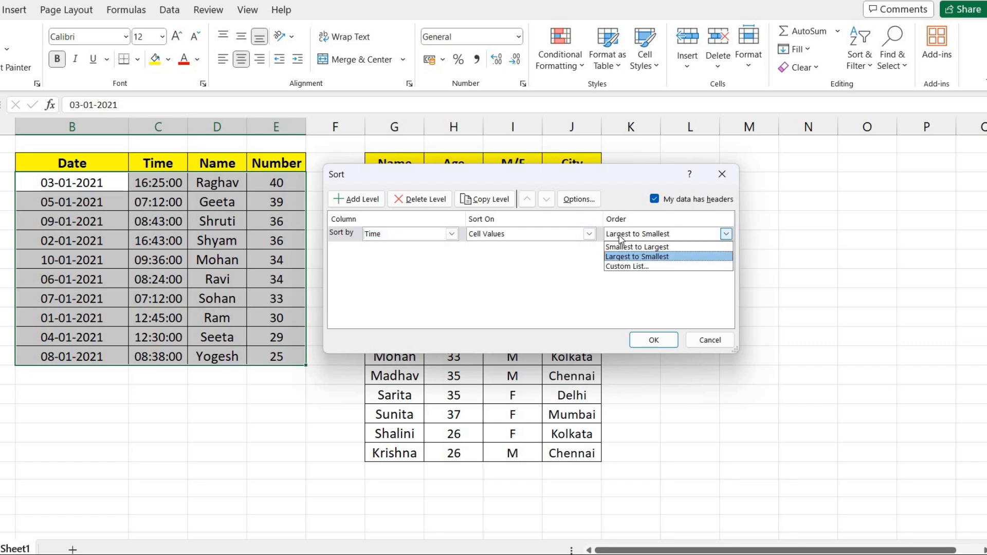
left_click(628, 266)
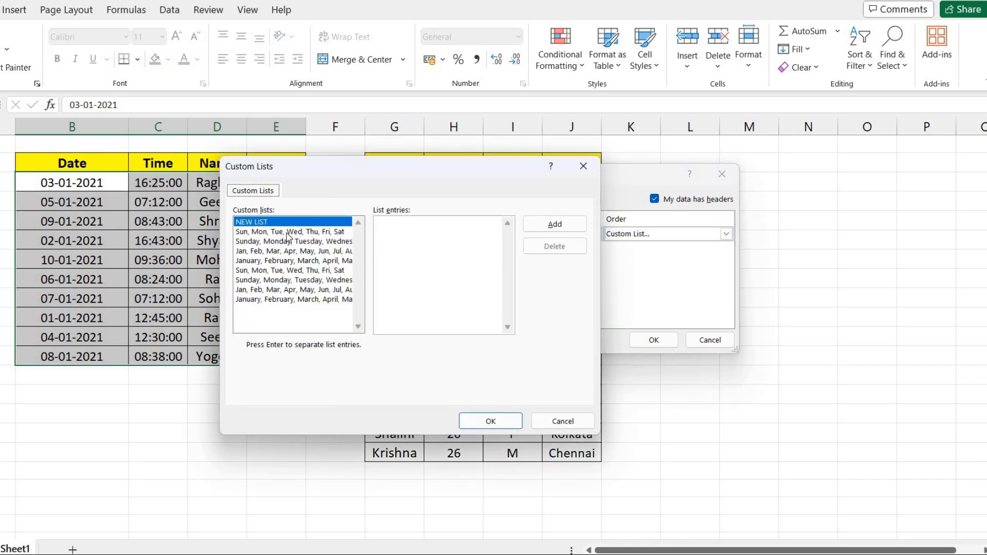
left_click(564, 421)
left_click(646, 235)
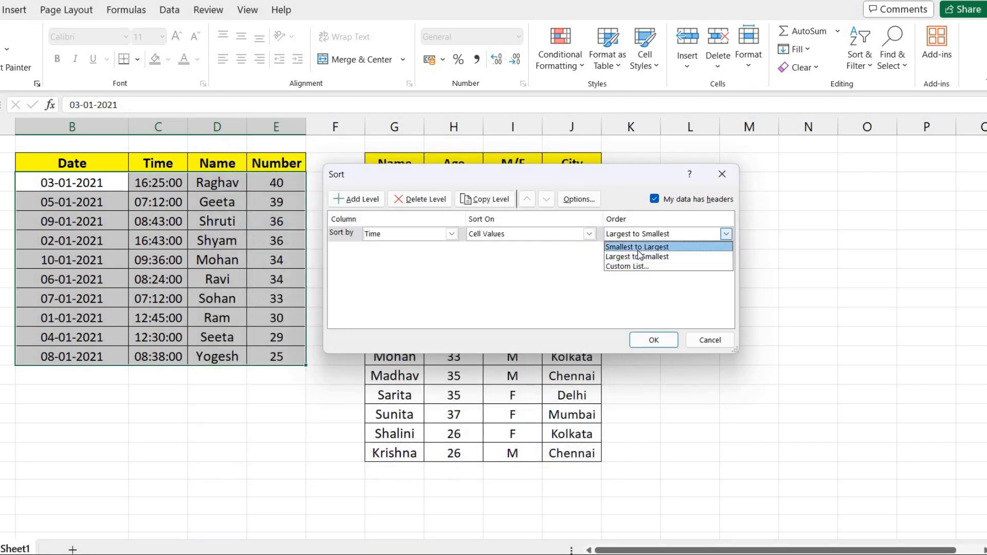
left_click(645, 247)
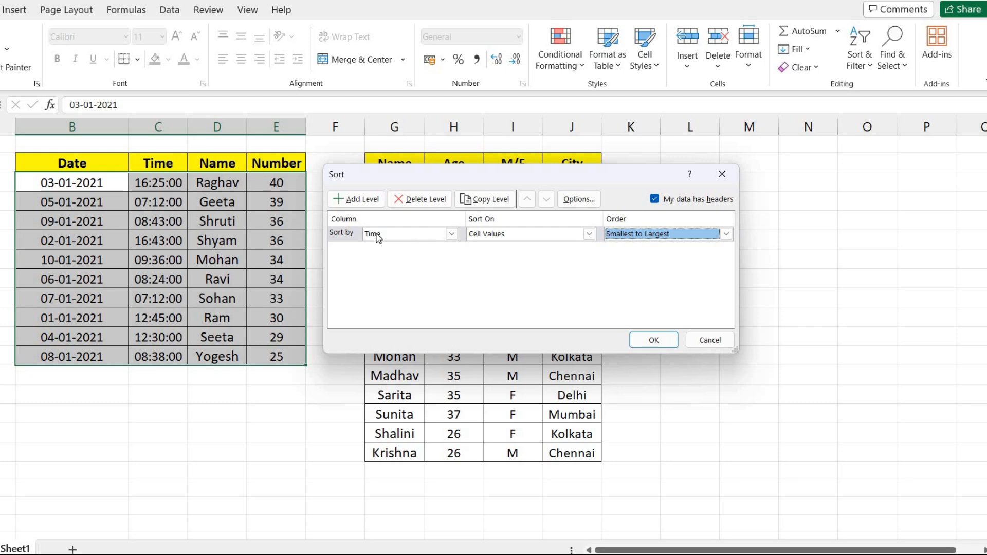
Step: Add a second sort level on Date by cell values, ordered Newest to Oldest, and apply the custom sort
left_click(360, 202)
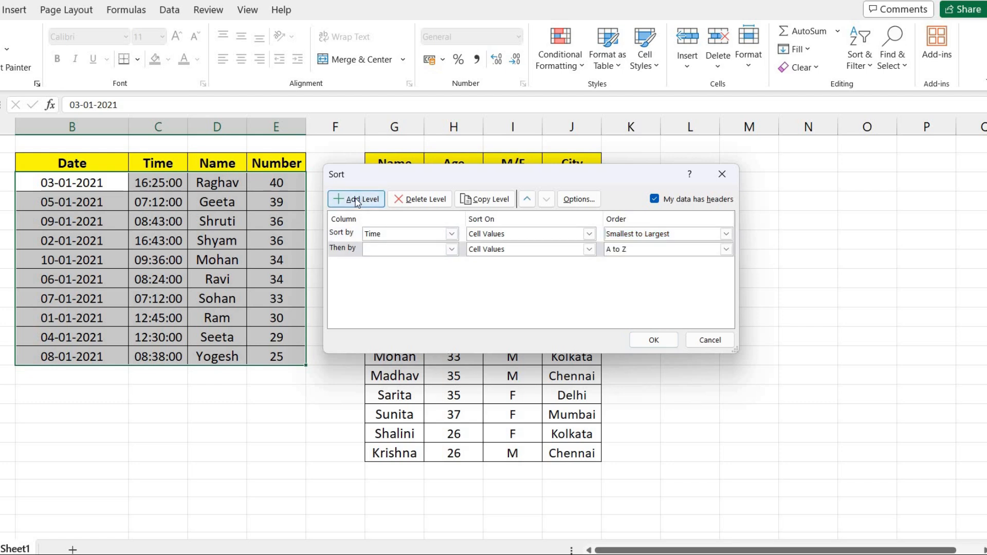
left_click(410, 251)
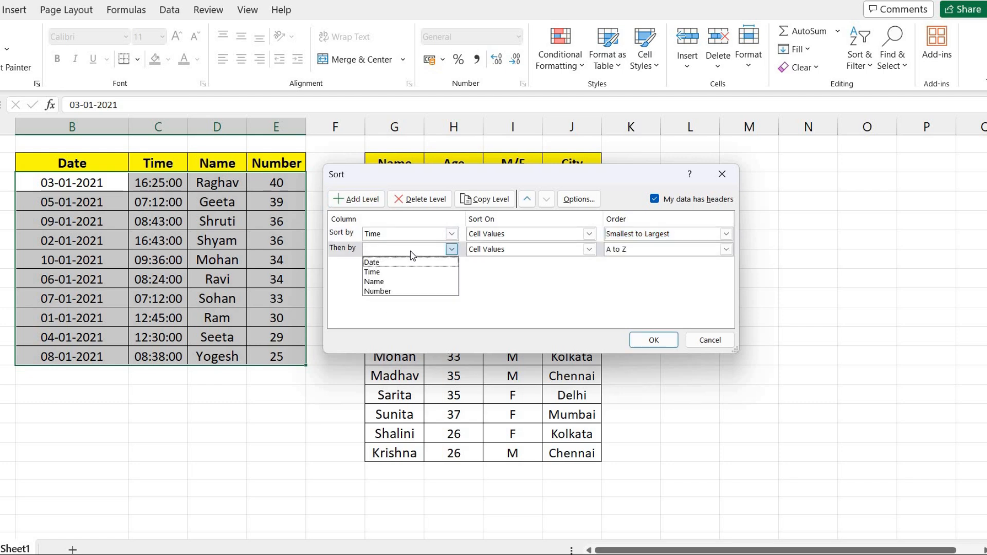
left_click(386, 264)
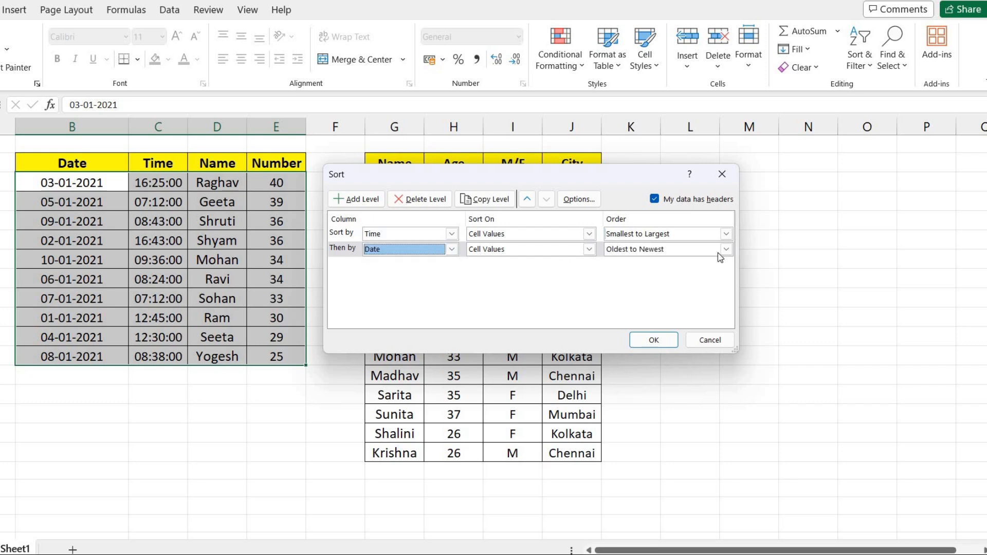
left_click(662, 251)
left_click(642, 272)
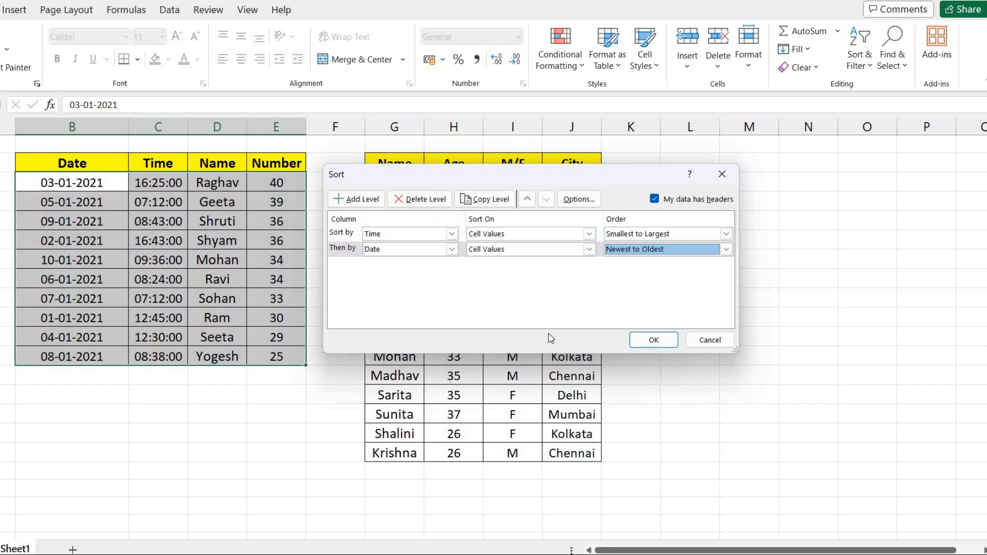
left_click(653, 340)
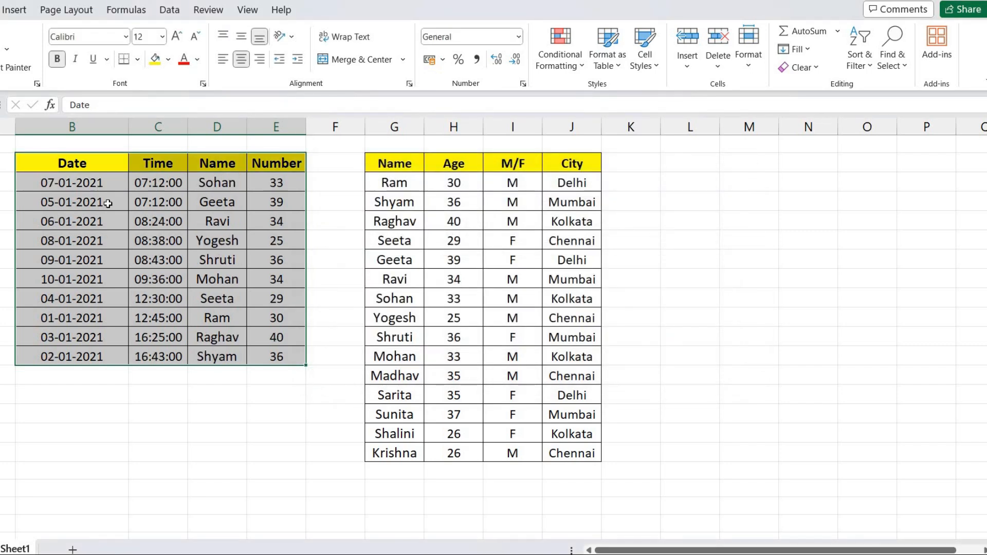
left_click(54, 205)
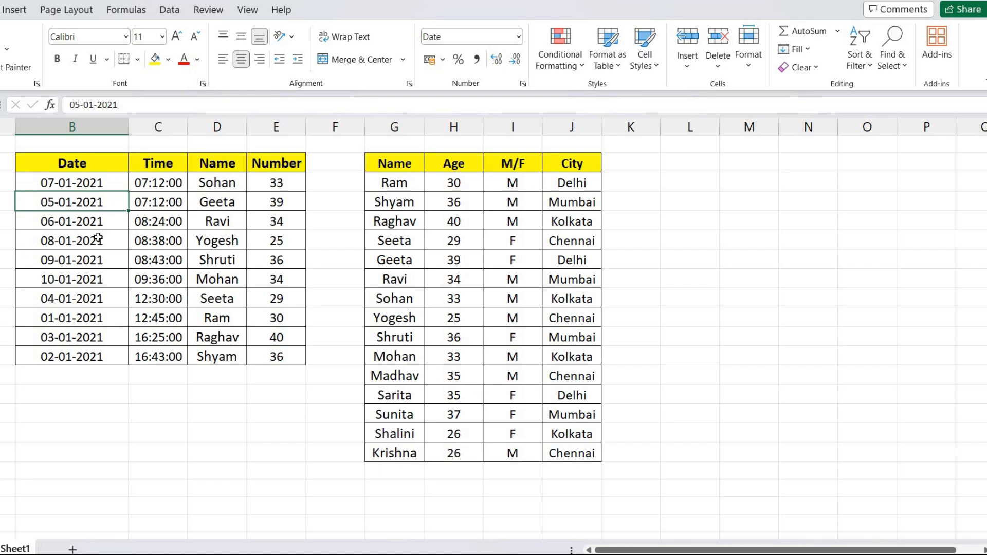
left_click_drag(9, 149, 727, 516)
left_click(709, 215)
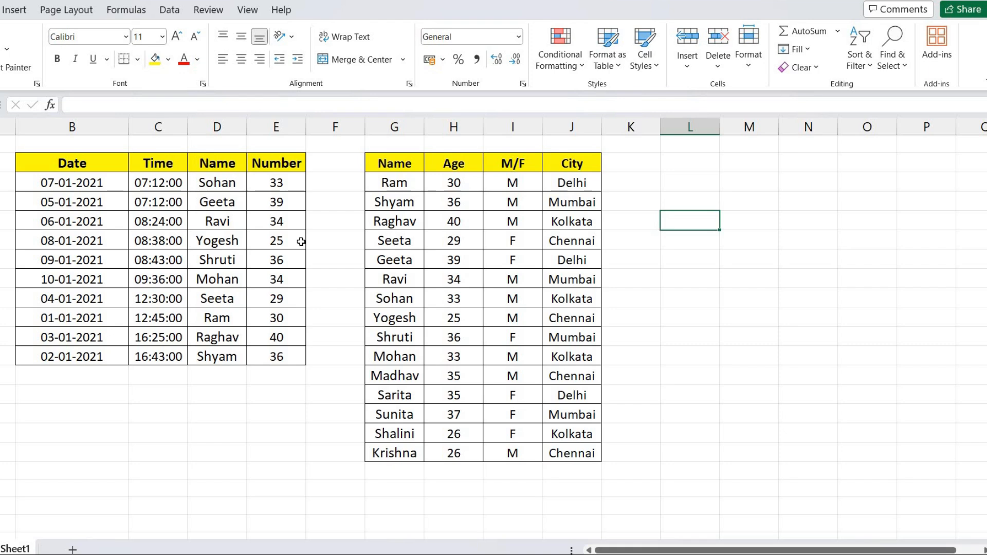
left_click(859, 59)
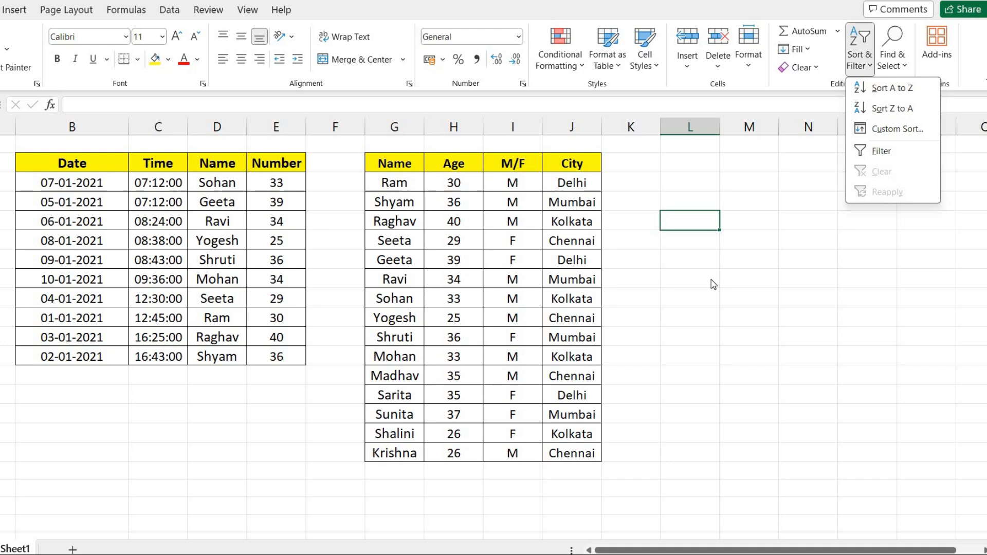
left_click(664, 265)
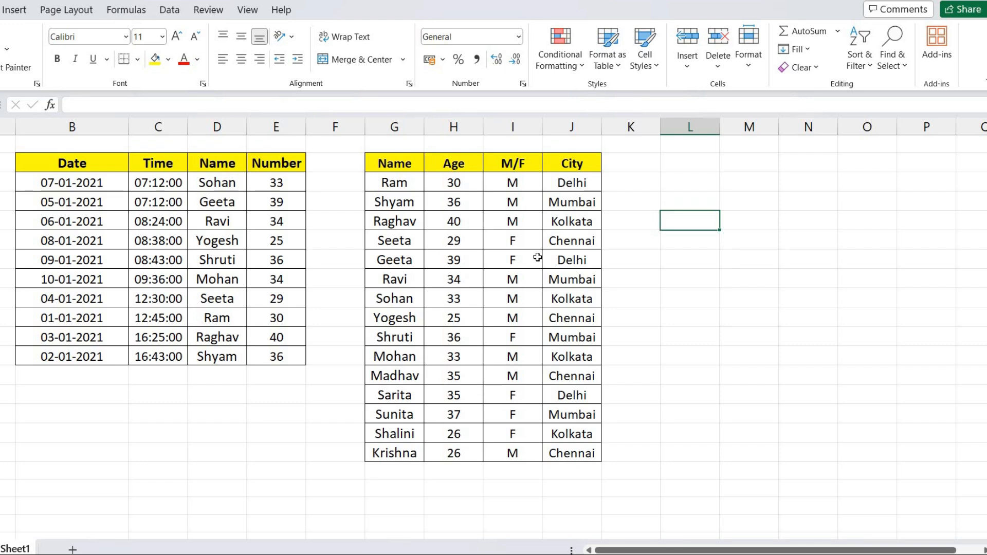
Step: Review the second table's Name, Age, M/F and City columns to see what data can be filtered
left_click_drag(383, 162, 563, 455)
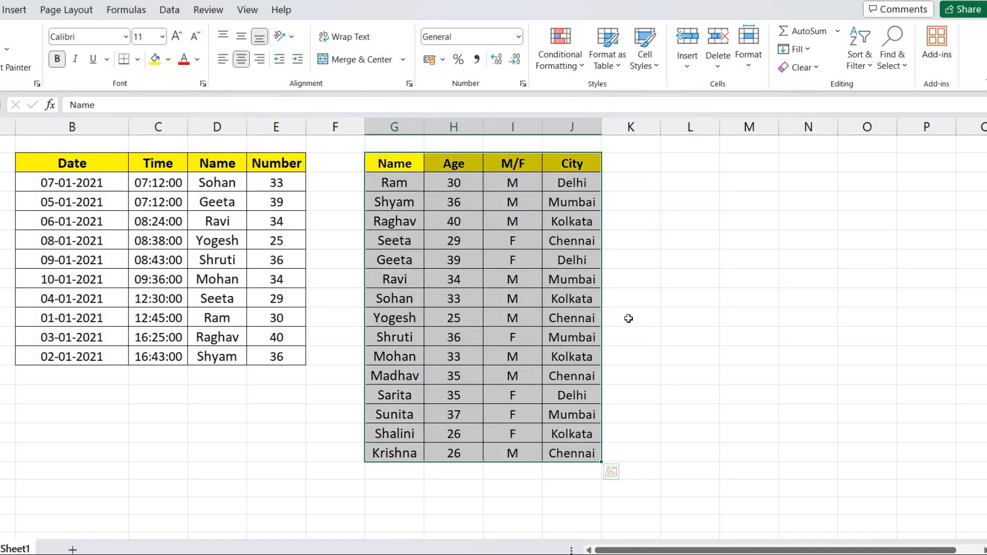
left_click(632, 315)
left_click(438, 162)
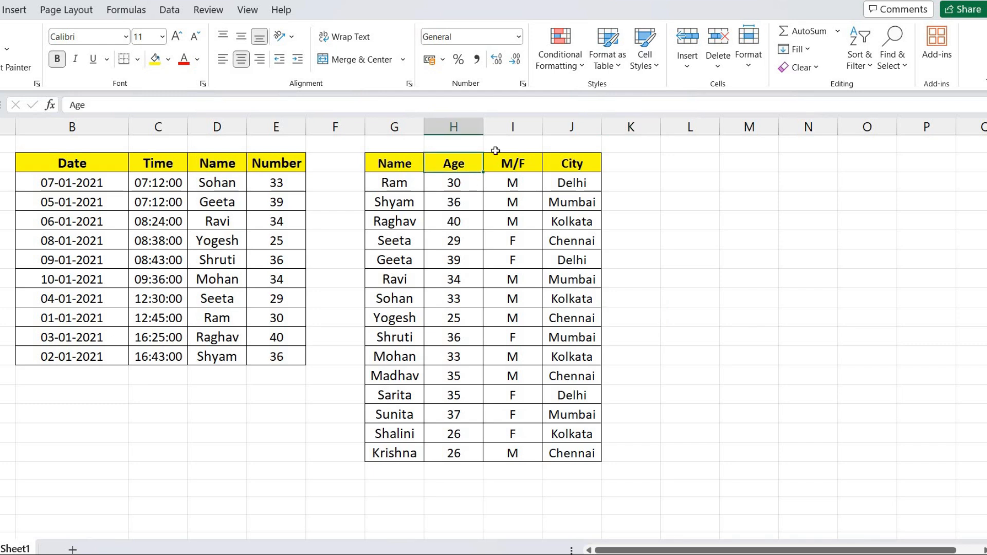
left_click_drag(402, 185, 398, 457)
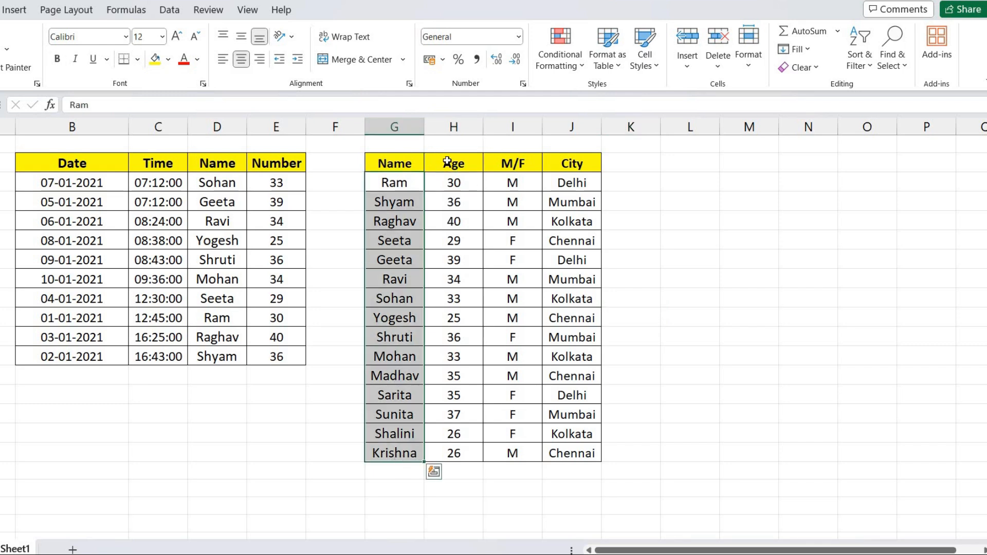
left_click_drag(458, 186, 455, 434)
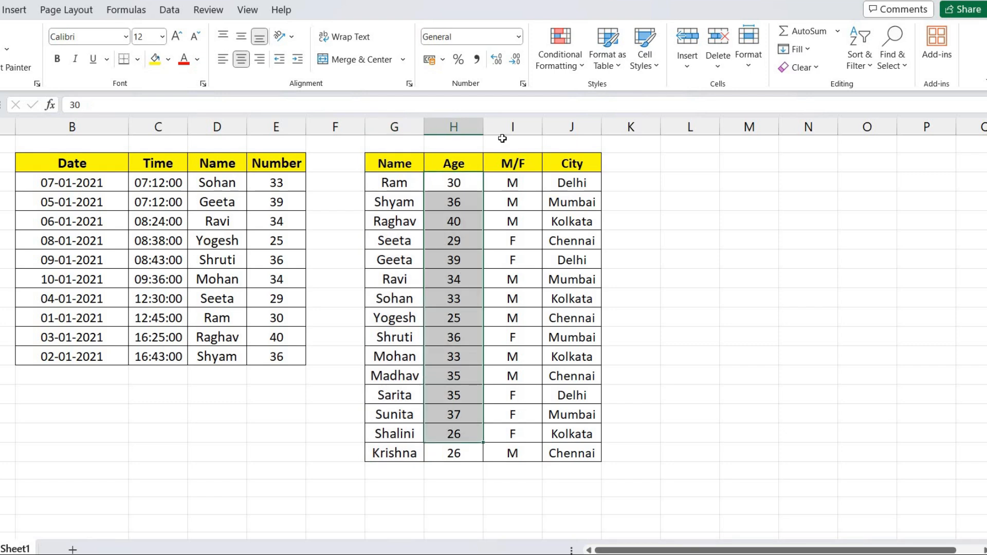
left_click(511, 181)
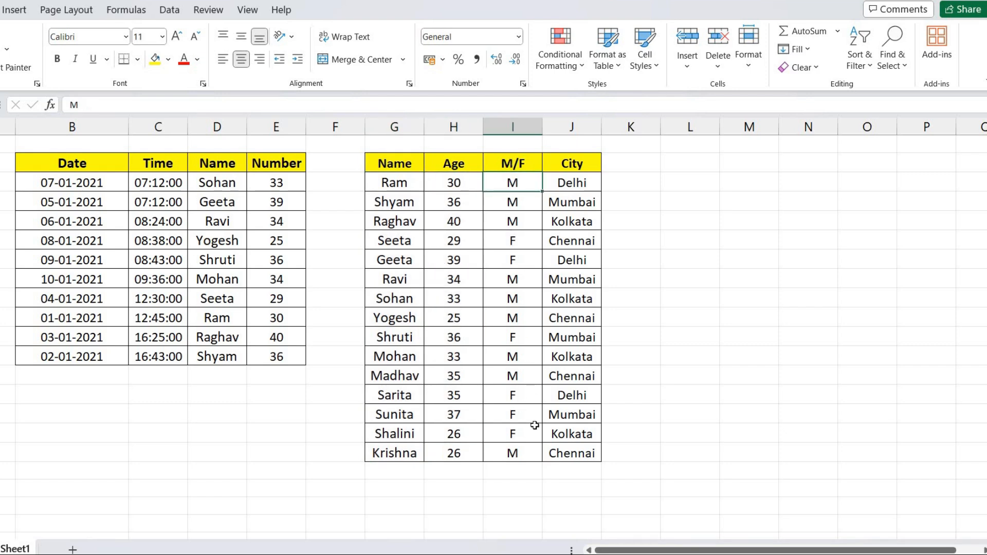
left_click_drag(566, 181, 595, 450)
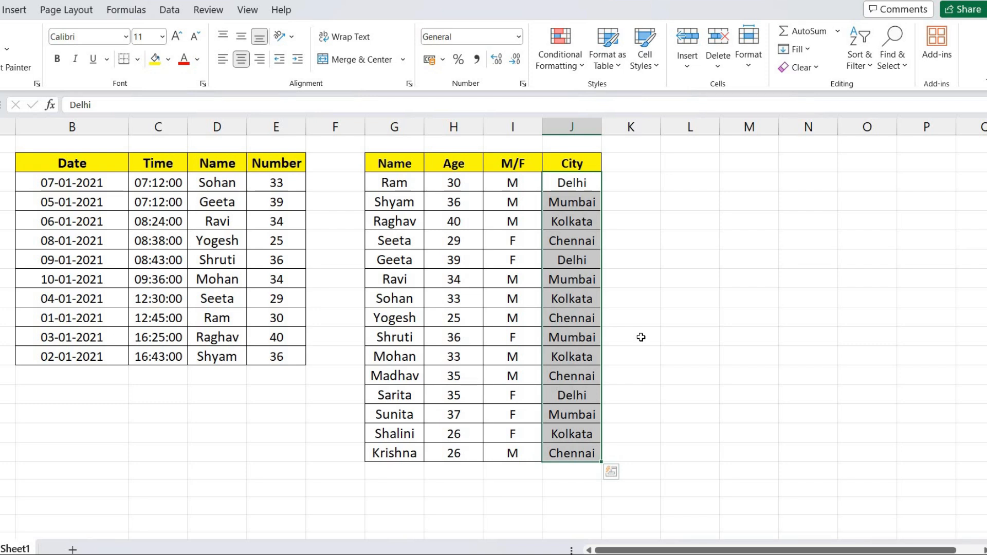
left_click(620, 206)
left_click(580, 206)
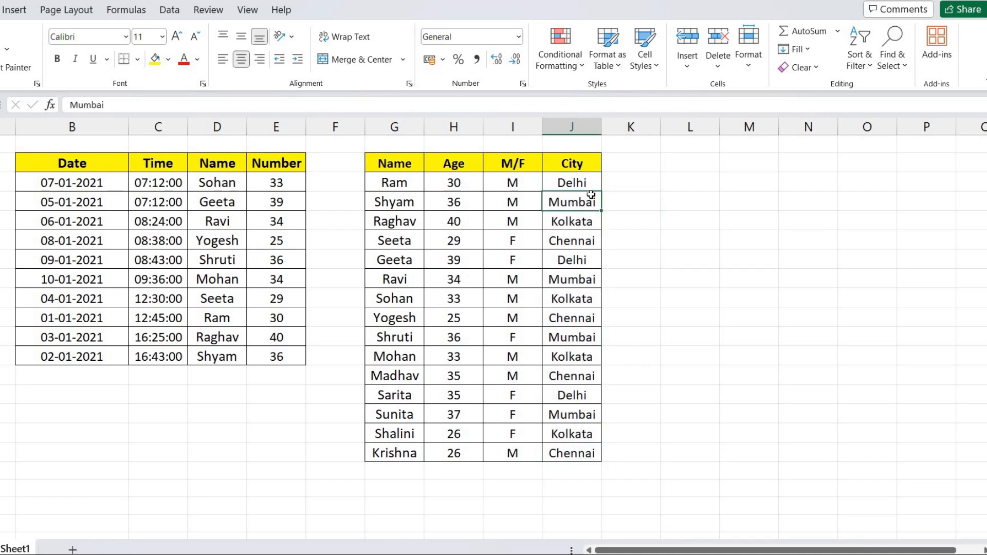
left_click(512, 203)
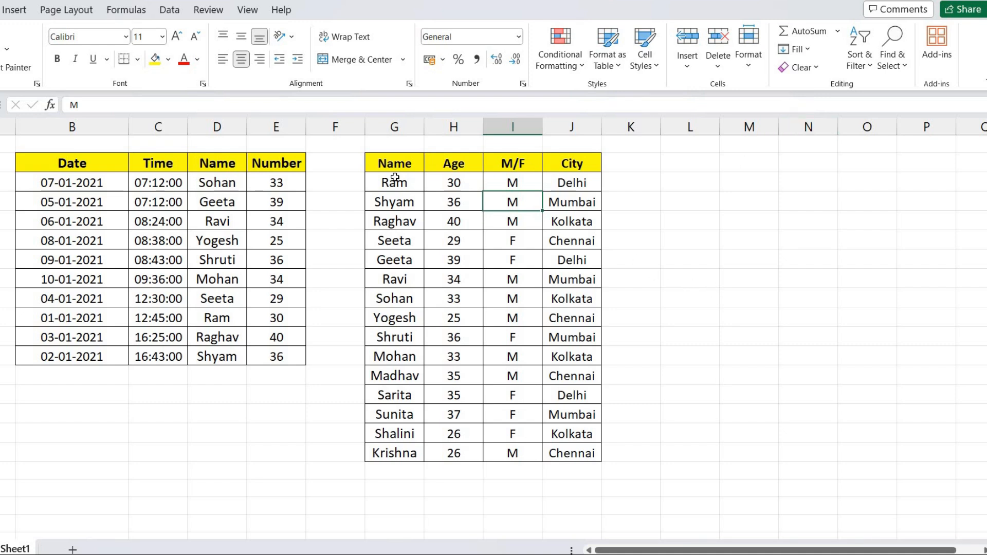
Step: Turn on filtering for the entire second table, from the Name column through the City column
left_click_drag(373, 167, 560, 454)
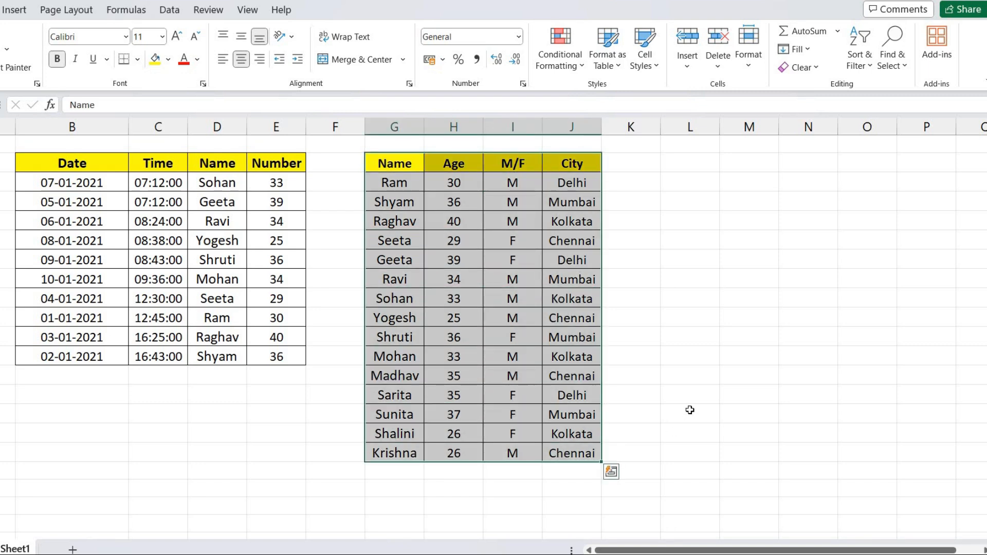
left_click(858, 61)
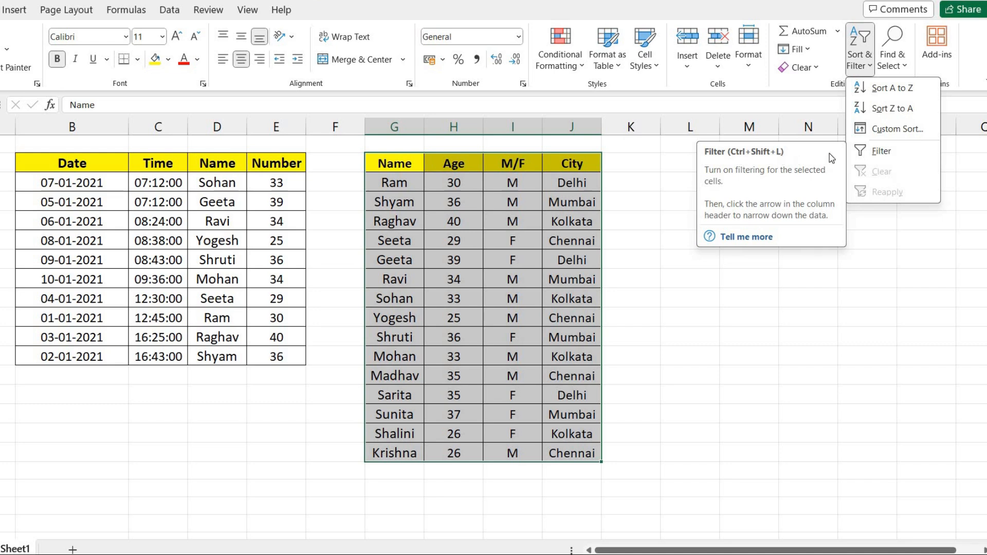
left_click(881, 153)
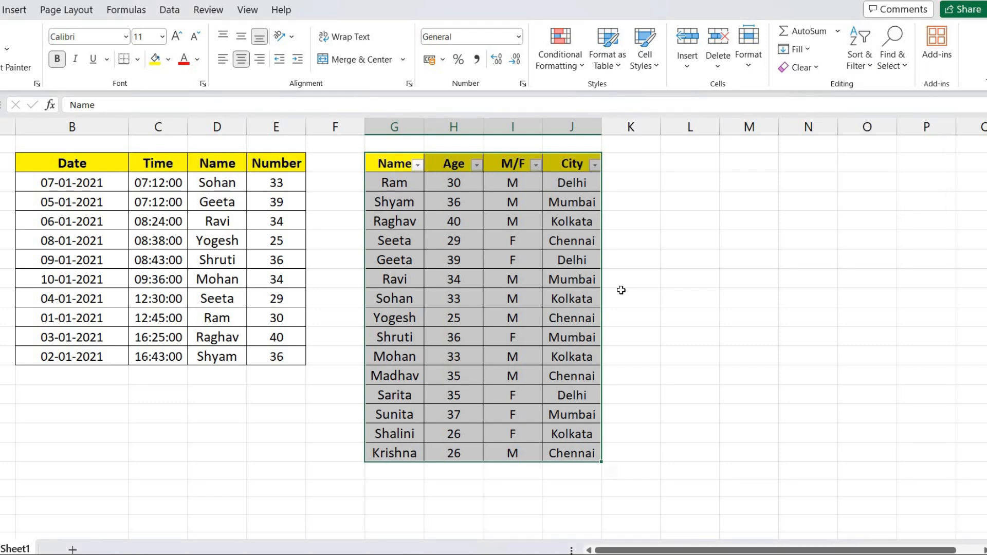
left_click(631, 265)
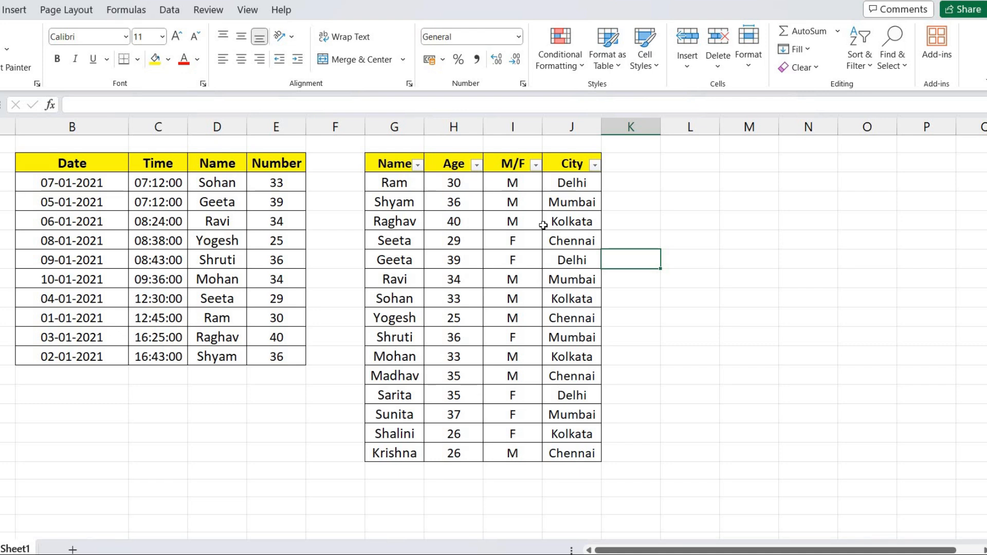
left_click_drag(372, 179, 547, 440)
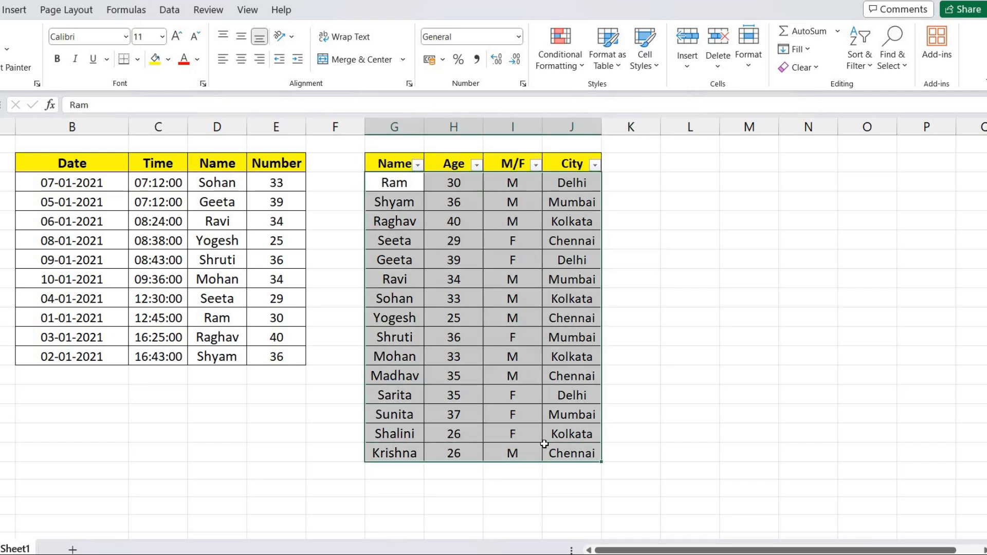
left_click(654, 295)
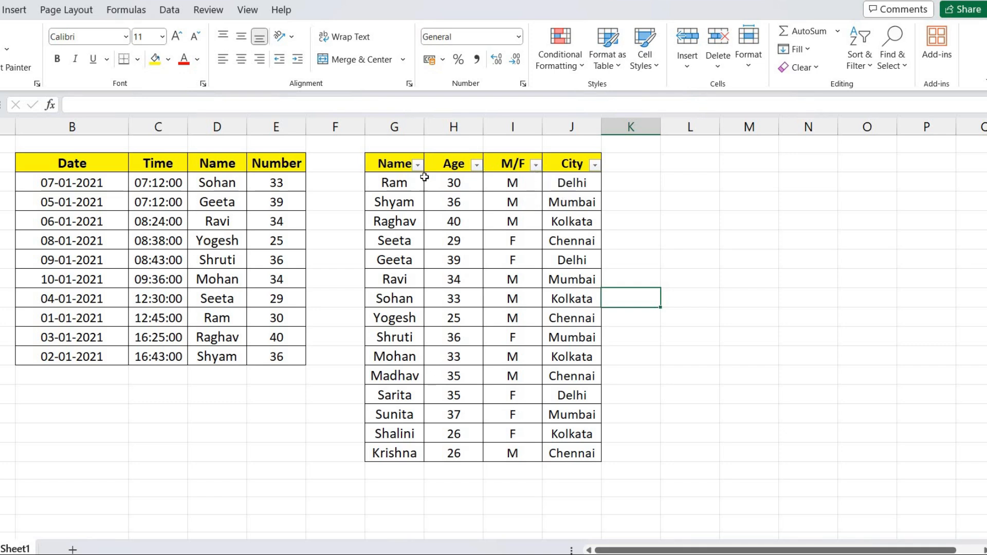
Step: Inspect the filter options of the M/F column and the entries in that column, leaving the filter unapplied
left_click(536, 166)
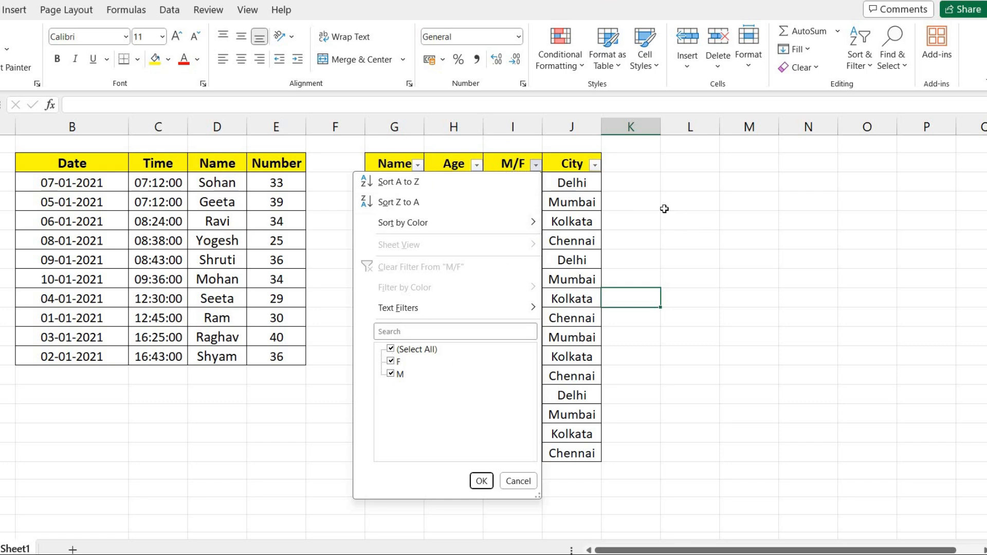
key("Escape")
left_click(517, 184)
left_click(509, 239)
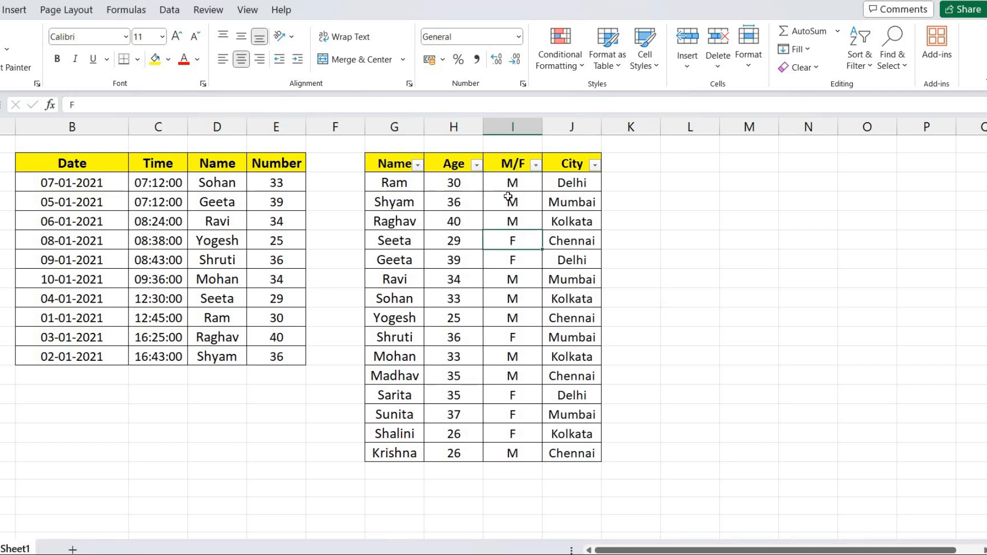
left_click(513, 279)
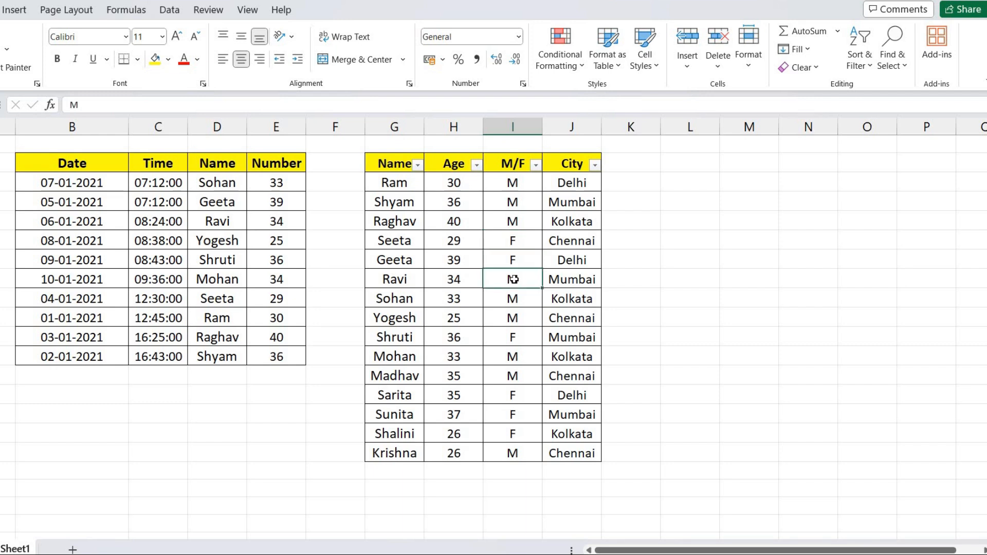
Step: Replace the sixth M/F entry with T and check the M/F column's filter choices without applying a filter
type("T")
left_click(663, 231)
left_click(517, 280)
left_click(535, 164)
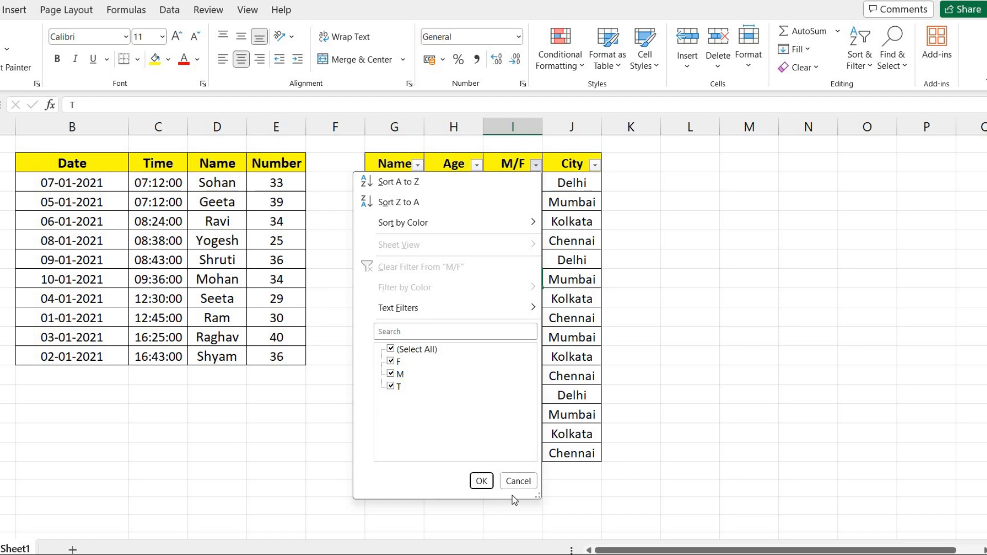
left_click(509, 480)
Step: Review the M/F entries and filter the M/F column of the second table to show only M
left_click_drag(512, 185, 512, 203)
left_click_drag(516, 354, 508, 445)
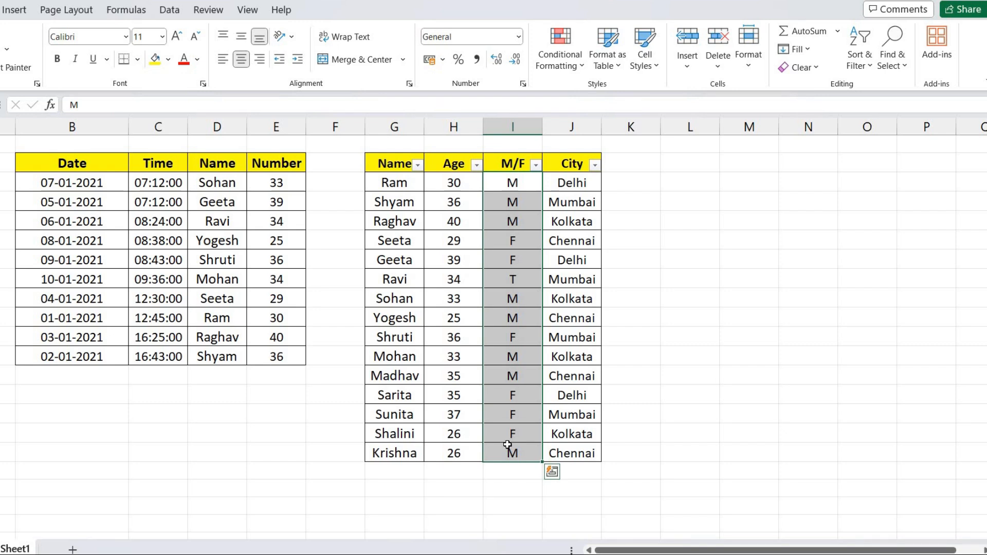
left_click(523, 184)
left_click_drag(521, 183, 529, 230)
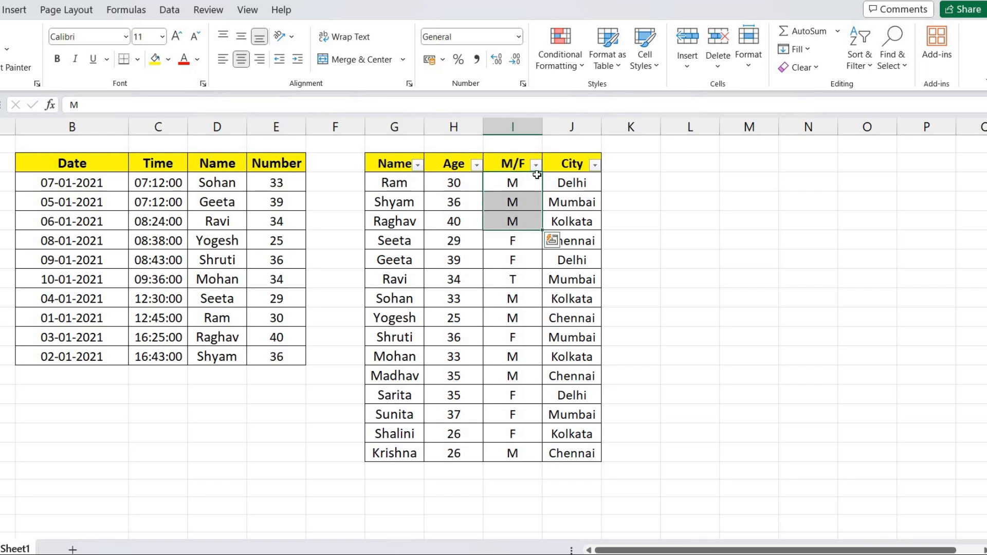
left_click(520, 262)
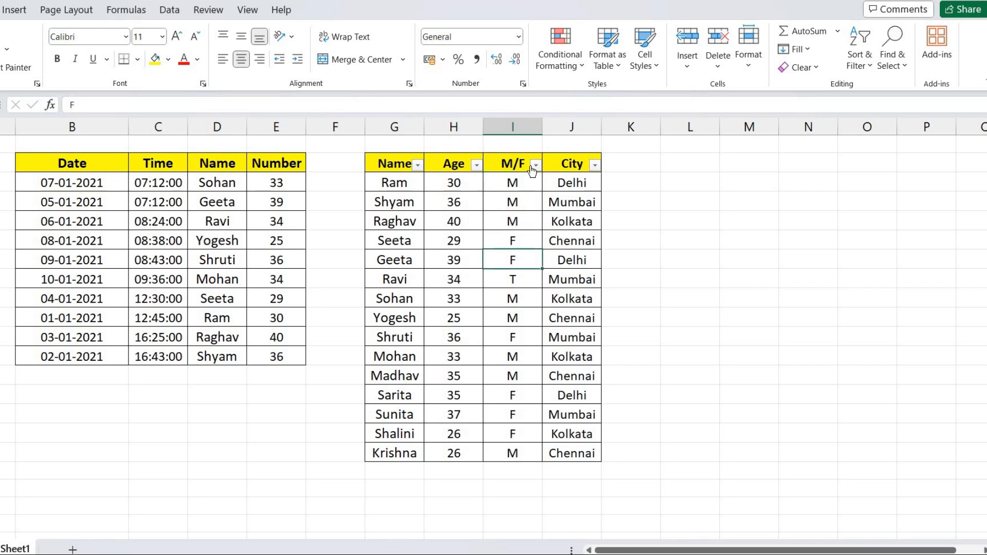
left_click(535, 166)
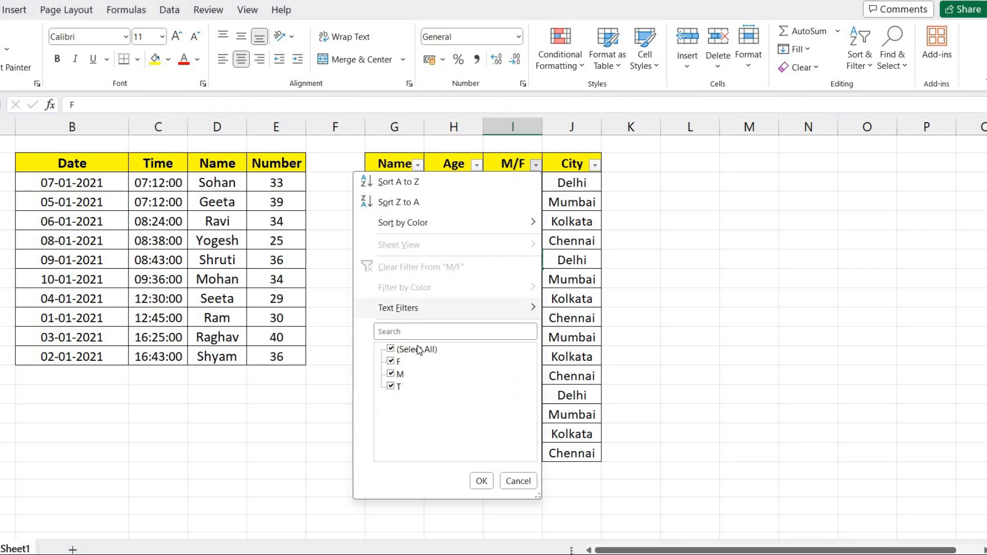
left_click(402, 352)
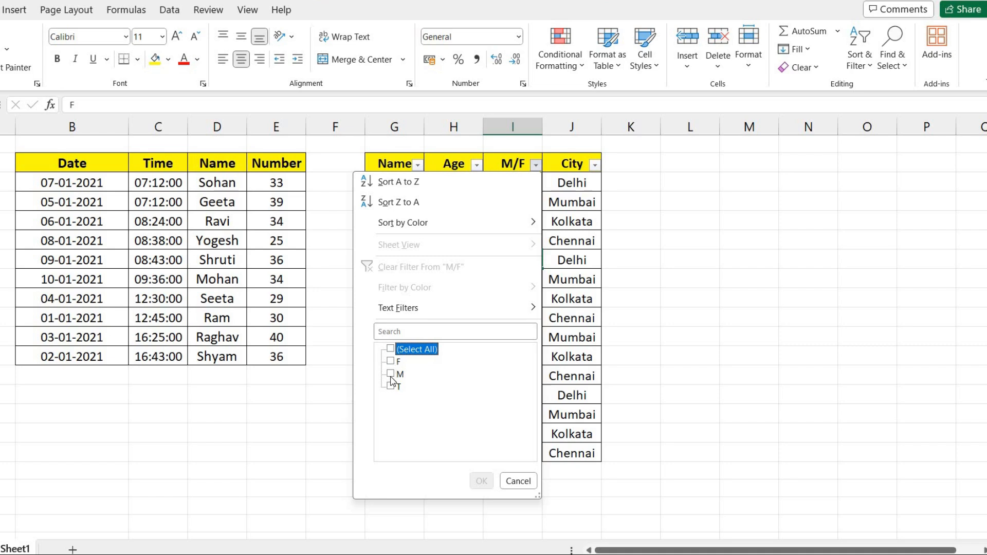
left_click(392, 374)
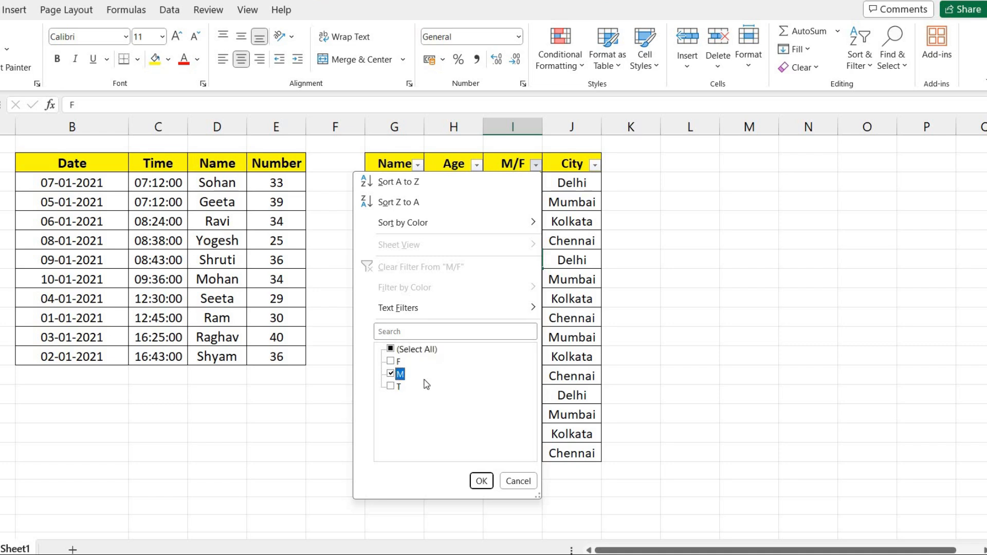
left_click(480, 482)
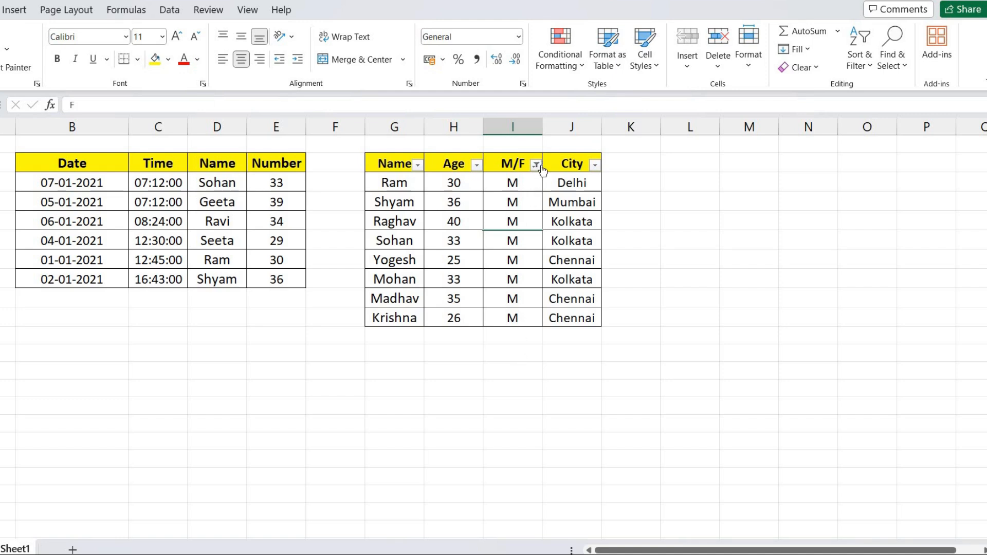
Step: Extend the M/F column's filter to include F along with M
mouse_move(537, 168)
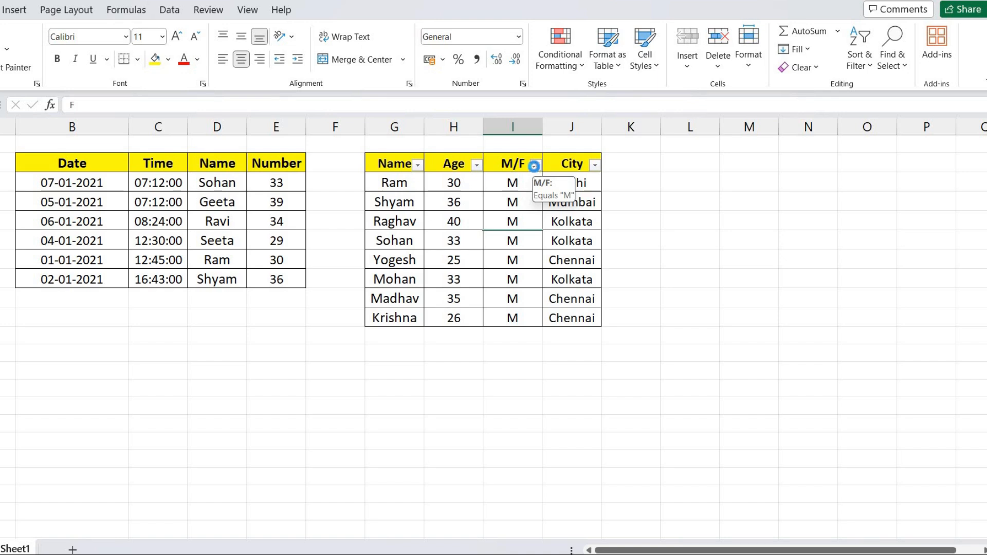
left_click(535, 166)
left_click(392, 361)
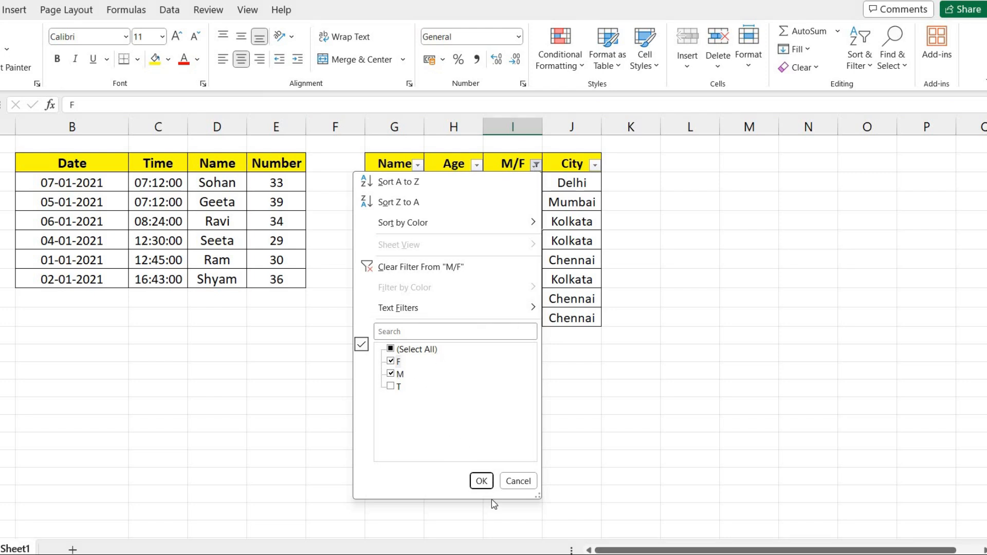
left_click(482, 482)
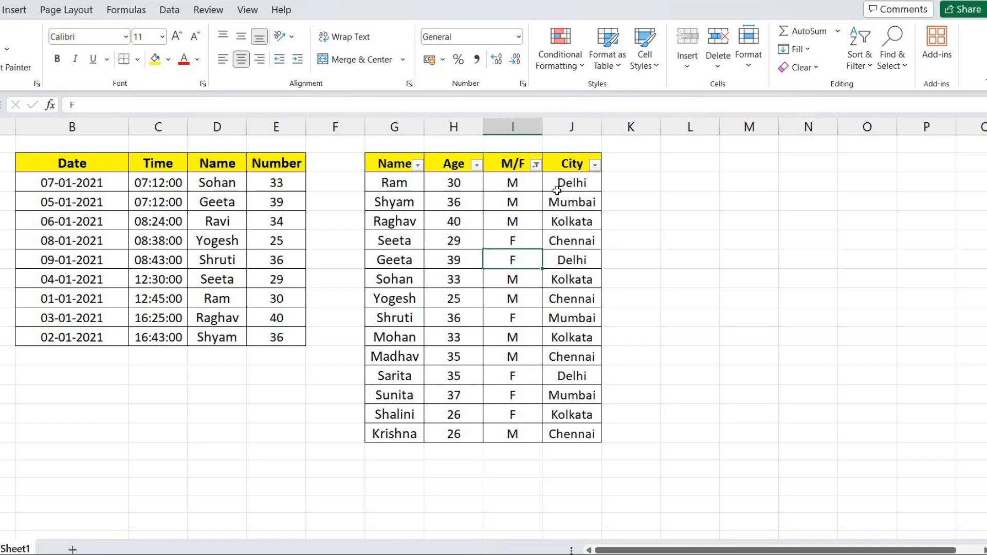
Step: Filter the M/F column to show only T, and clear the M/F filter after viewing the match
left_click(535, 165)
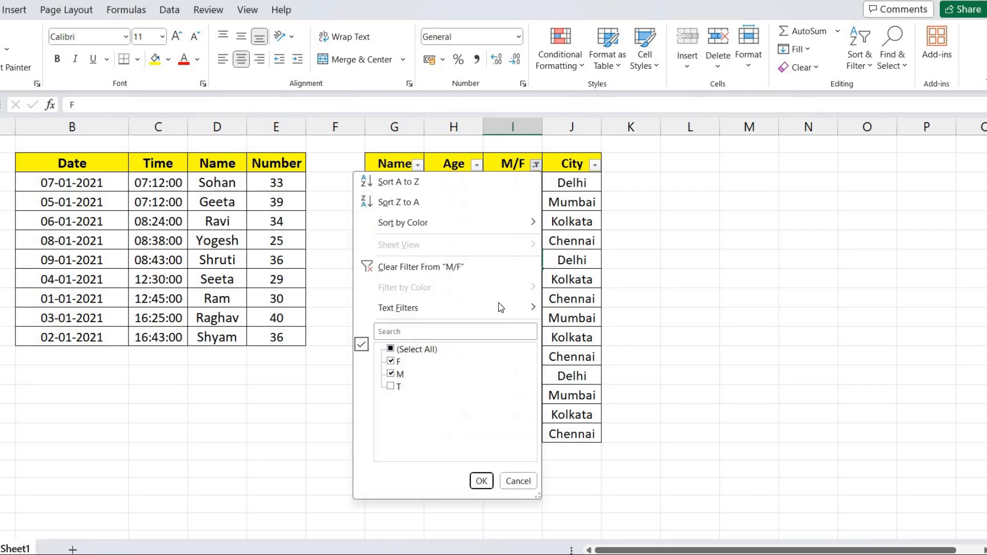
left_click(406, 352)
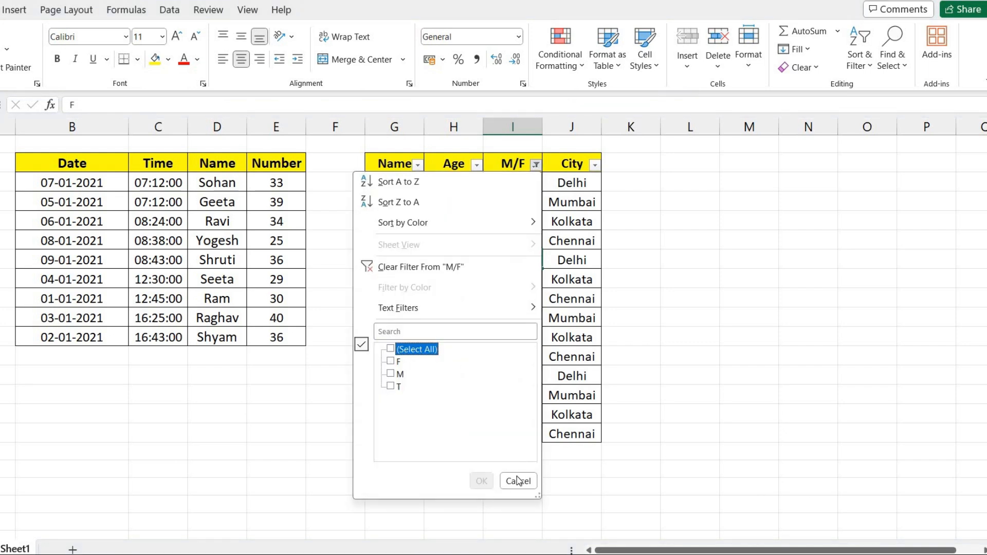
left_click(389, 387)
left_click(482, 481)
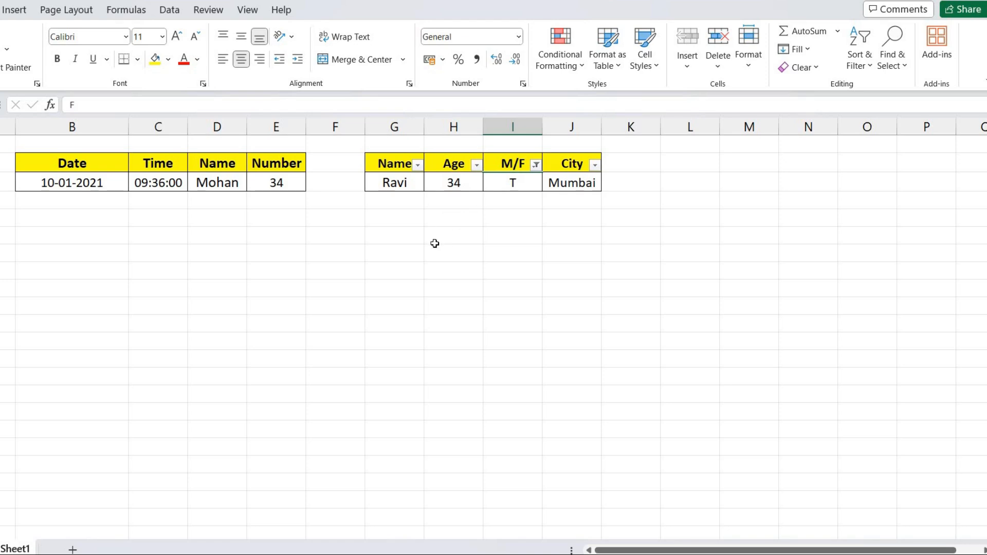
left_click(536, 165)
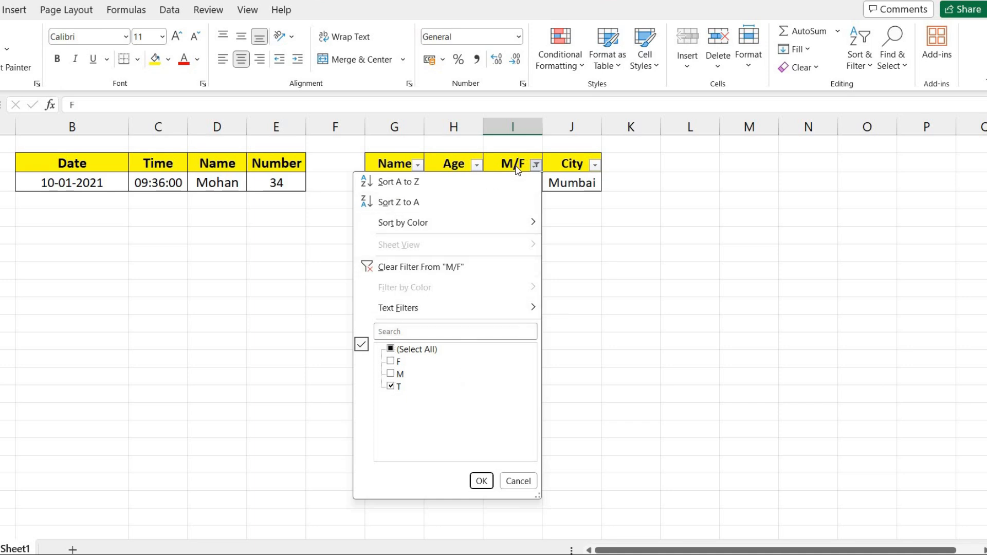
left_click(405, 269)
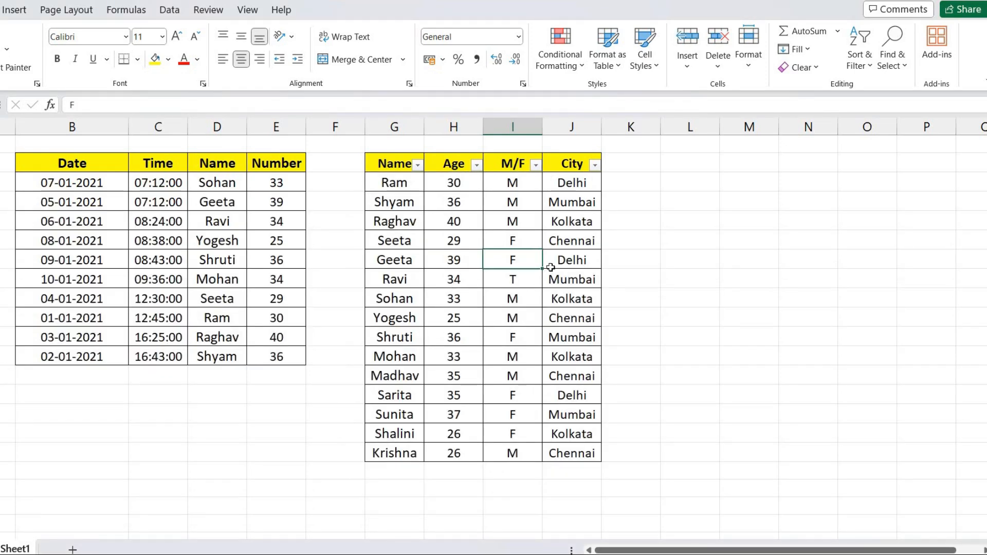
Step: Filter the City column to show only Delhi and select the matching rows of the second table
left_click(595, 165)
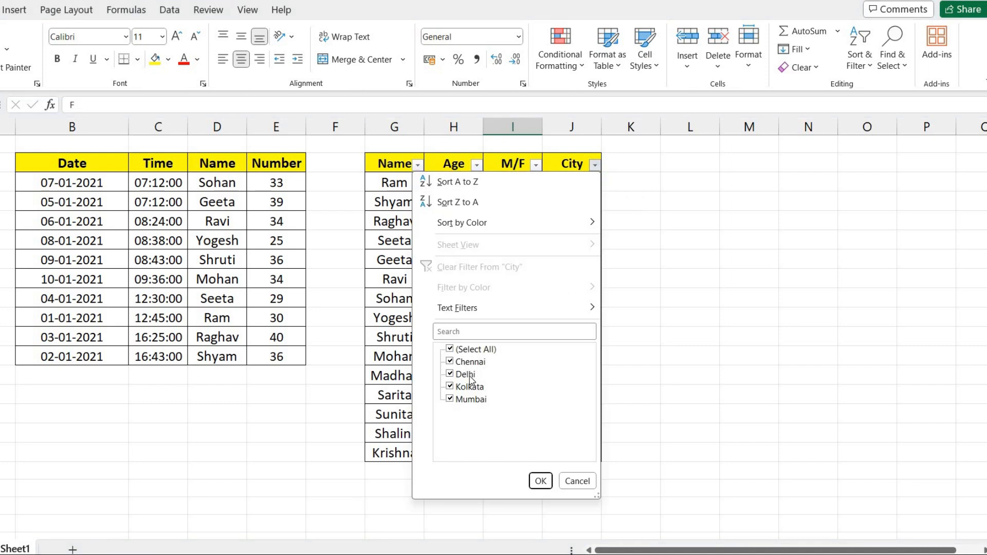
left_click(468, 351)
key("space")
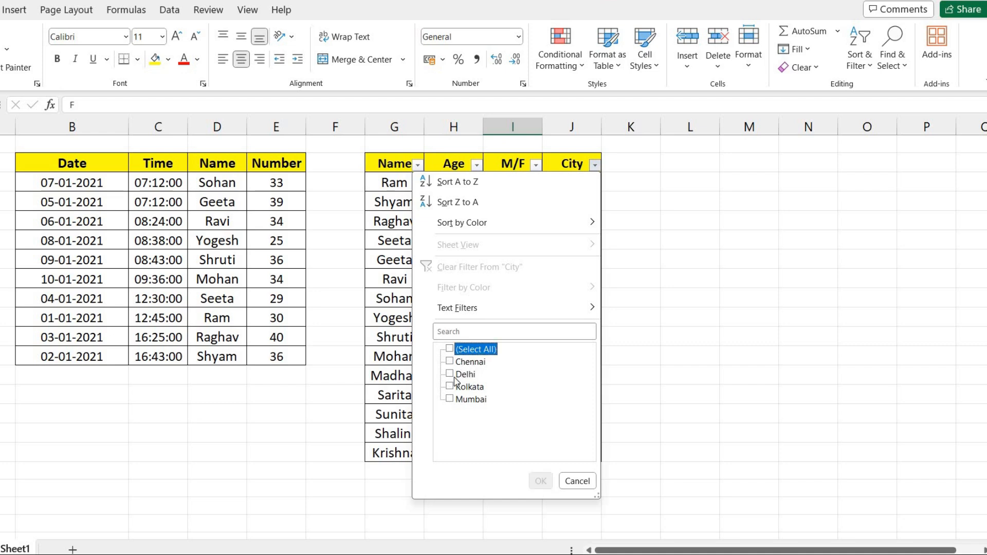
left_click(463, 375)
left_click(540, 481)
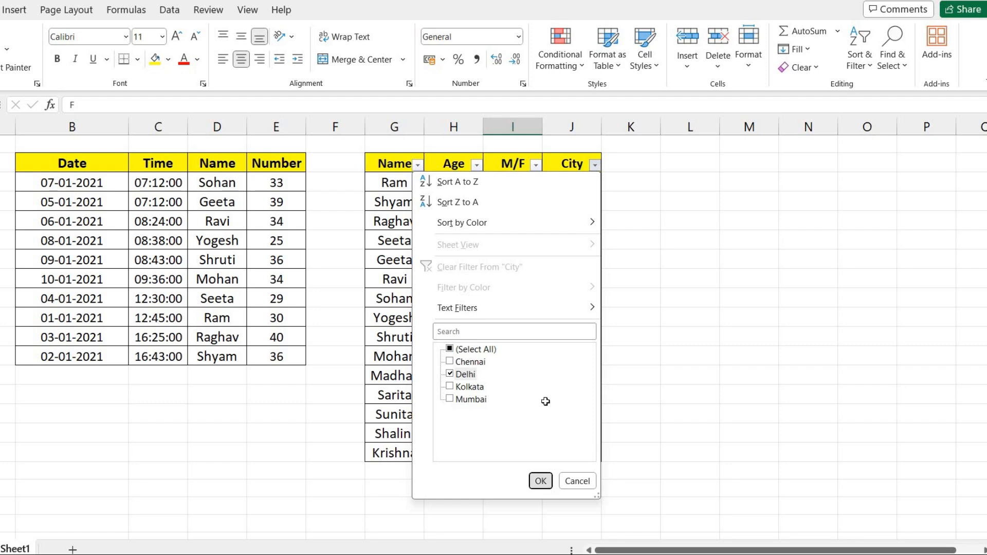
left_click_drag(397, 185, 574, 221)
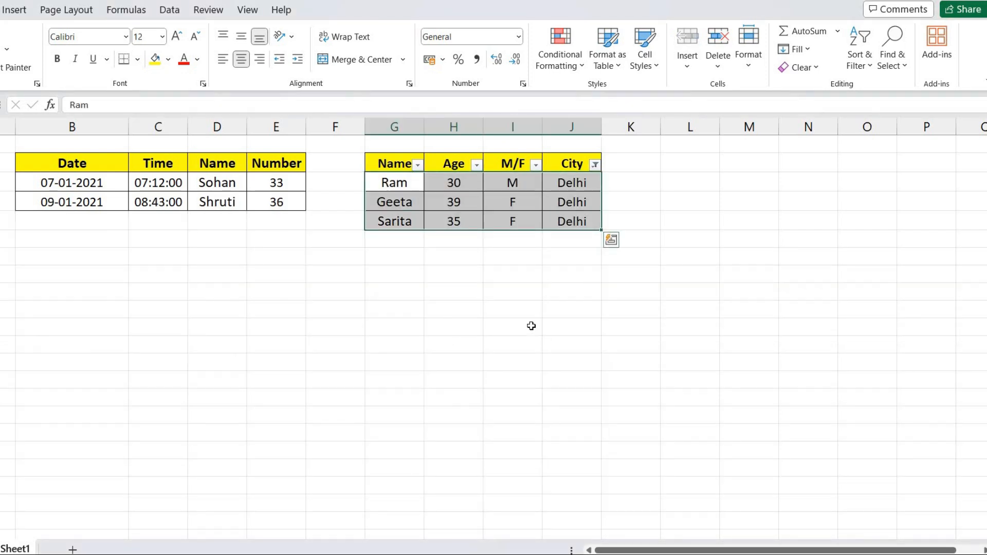
Step: Add Mumbai to the City column's filter alongside Delhi and deselect the rows
left_click(595, 165)
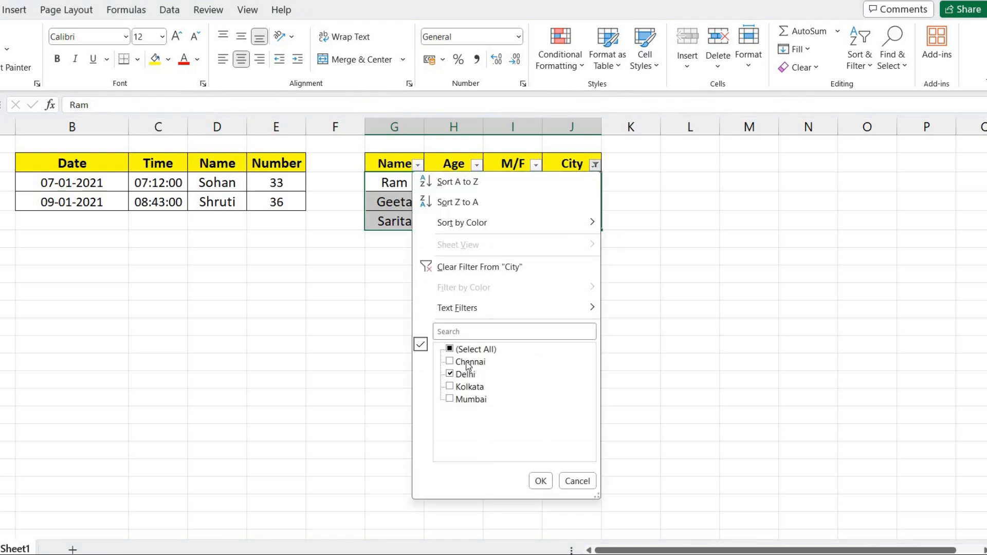
left_click(453, 399)
left_click(540, 480)
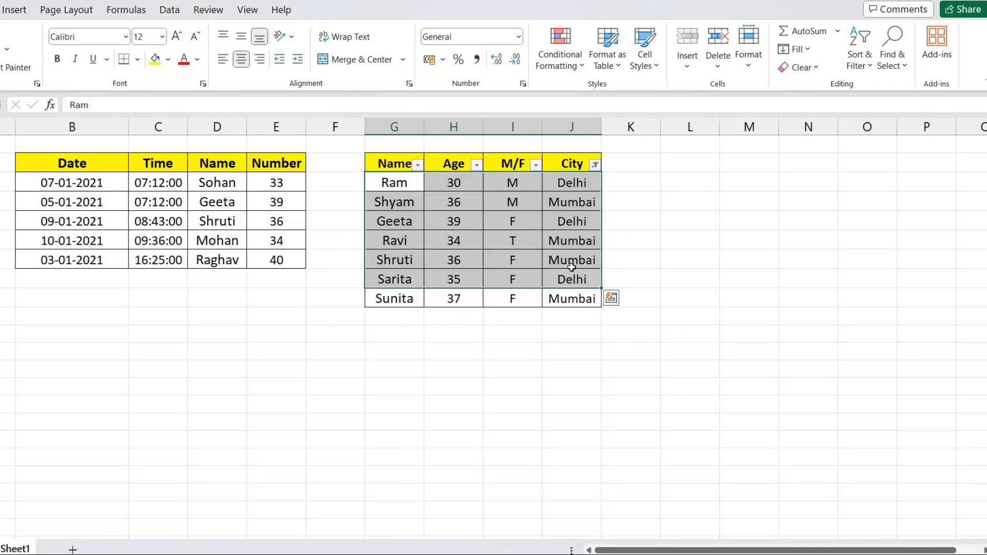
left_click(645, 210)
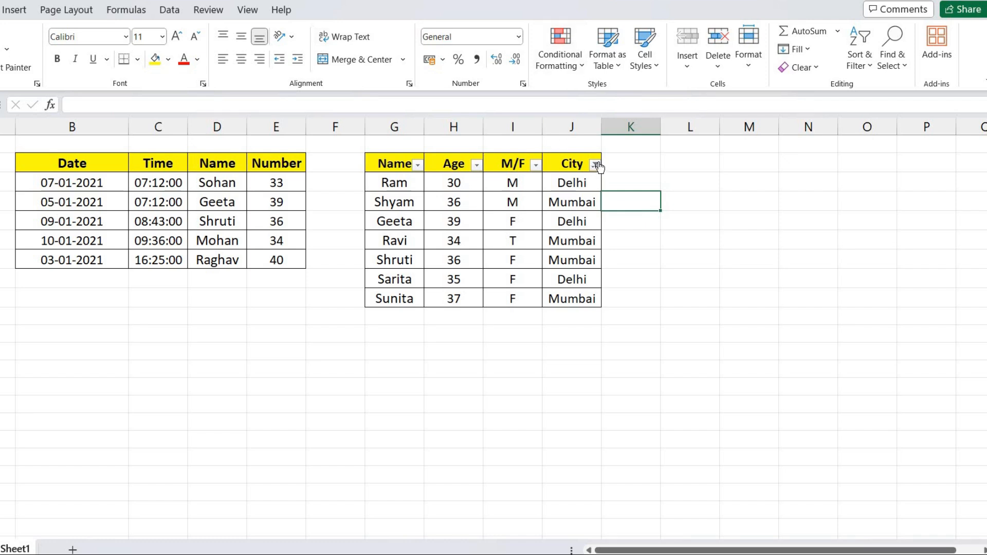
Step: Clear all applied filters from the second table at once while keeping its filter controls on
left_click_drag(384, 163, 581, 294)
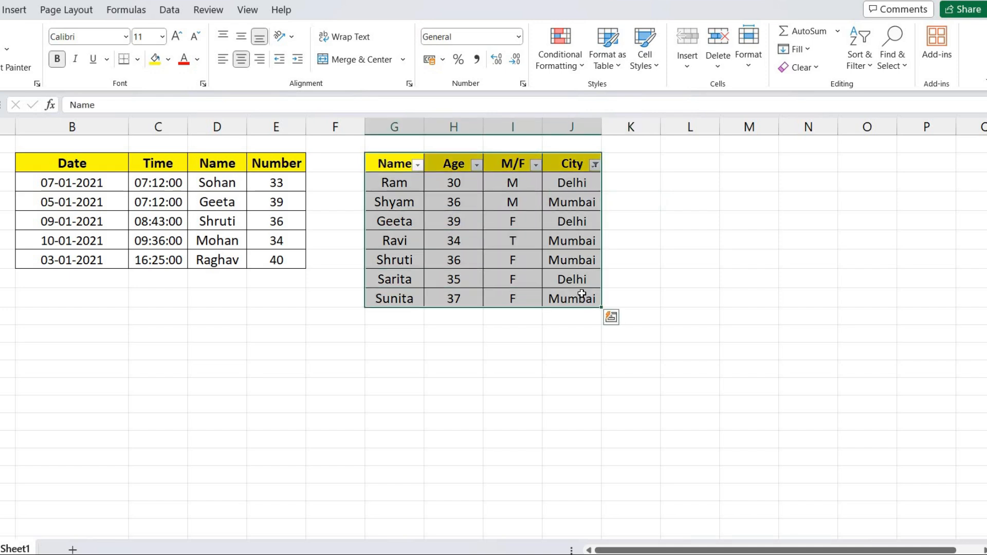
left_click(859, 61)
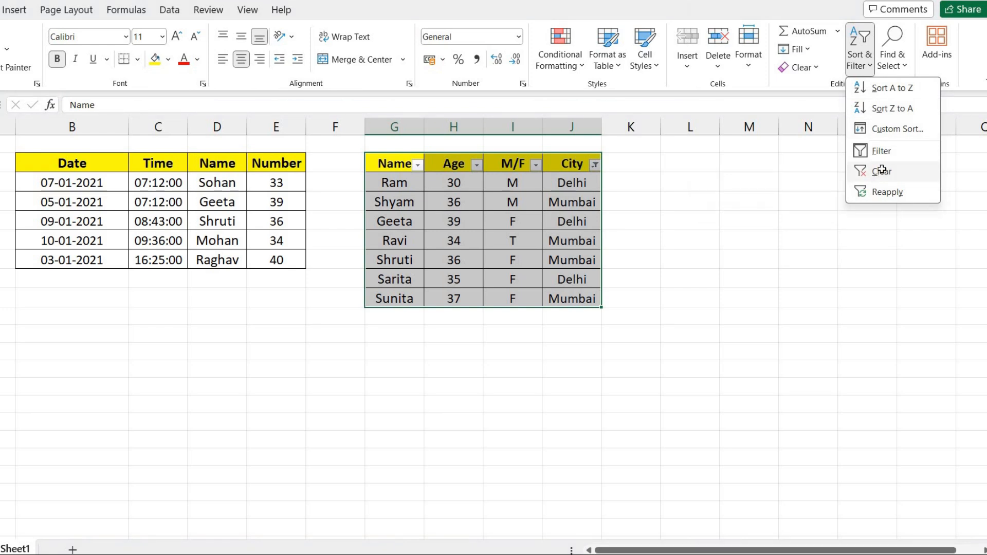
left_click(882, 173)
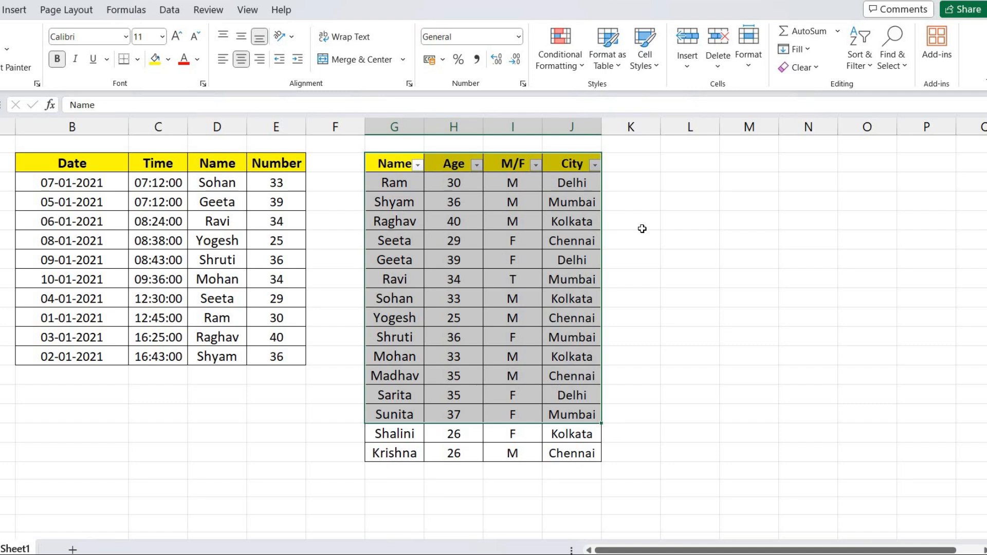
left_click(651, 241)
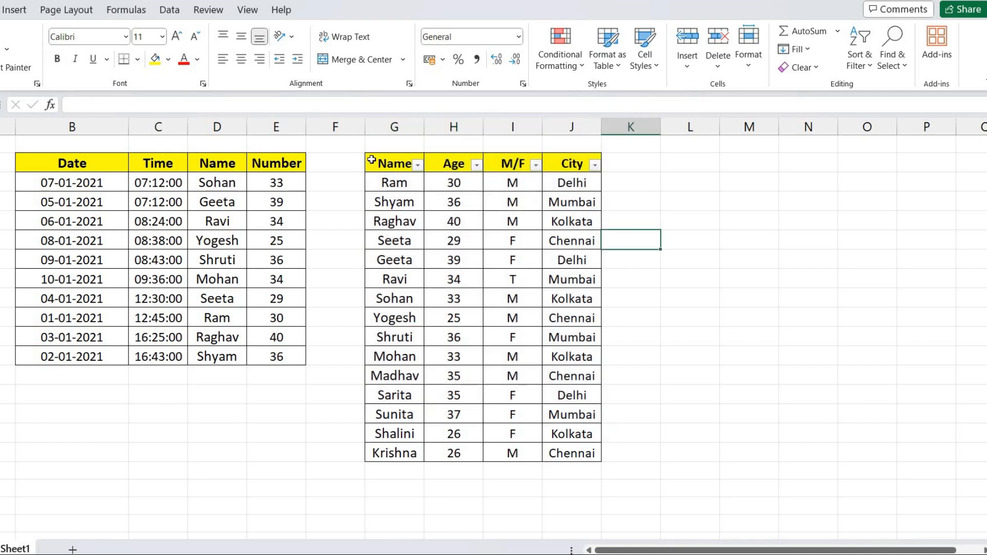
Step: Turn off filtering for the whole second table and reselect its cells from the Name header through the City column
left_click_drag(374, 162, 572, 445)
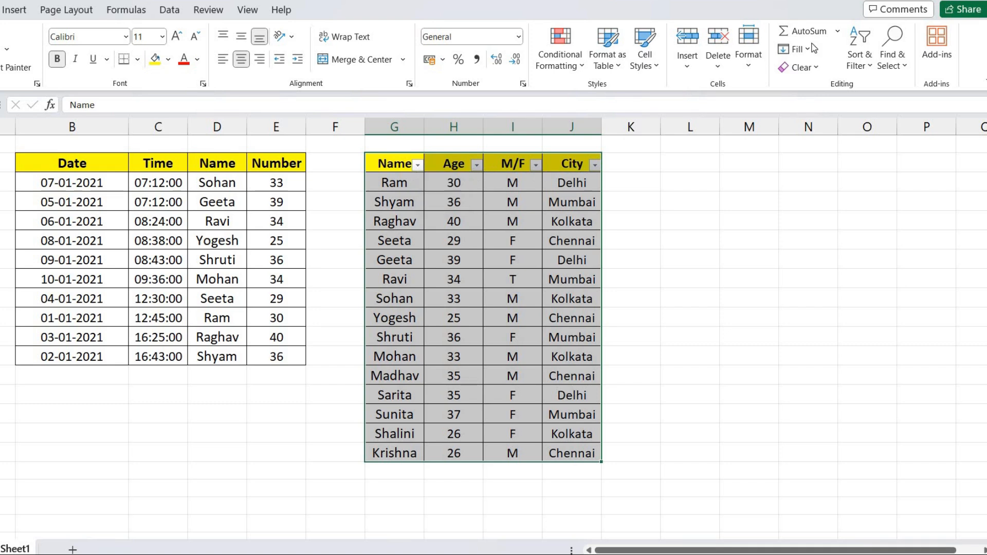
left_click(860, 54)
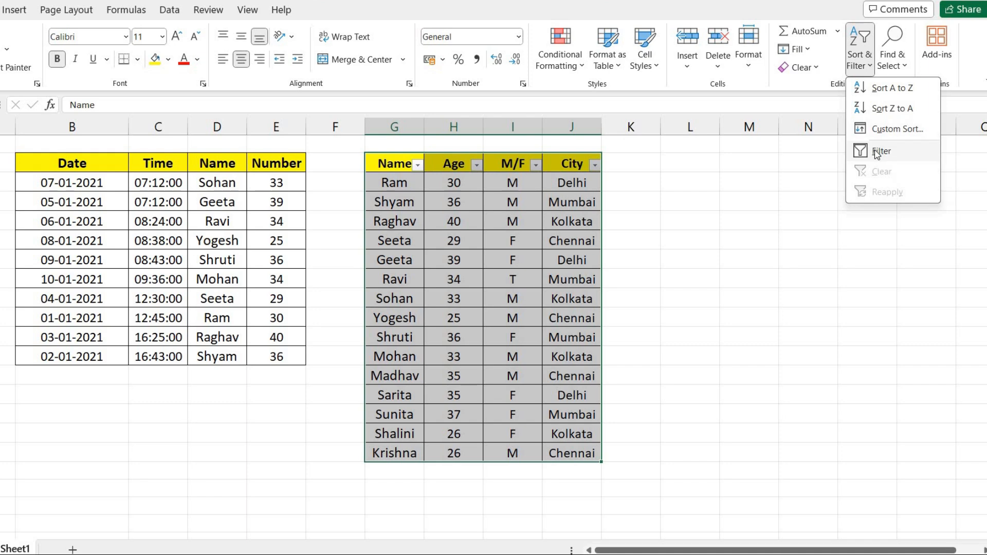
left_click(877, 150)
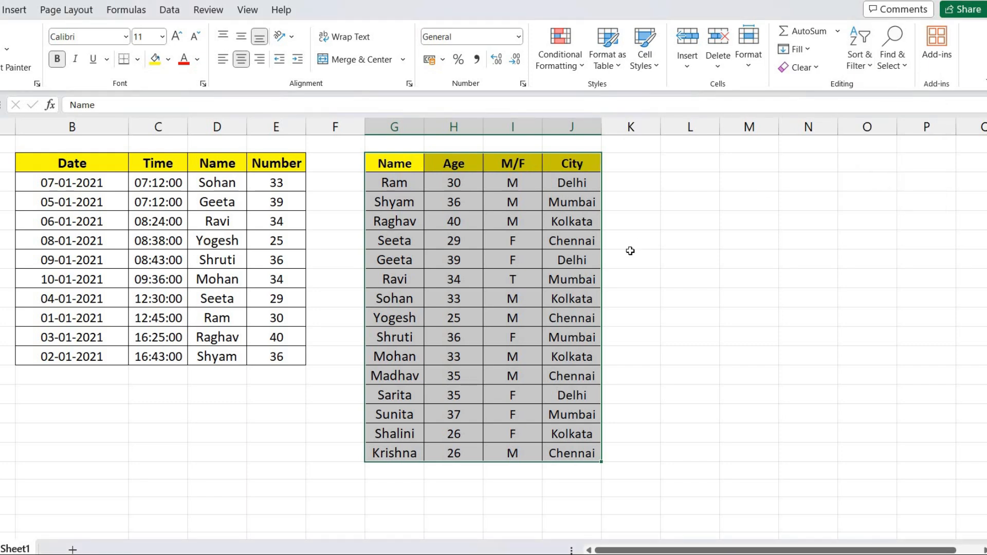
left_click(629, 252)
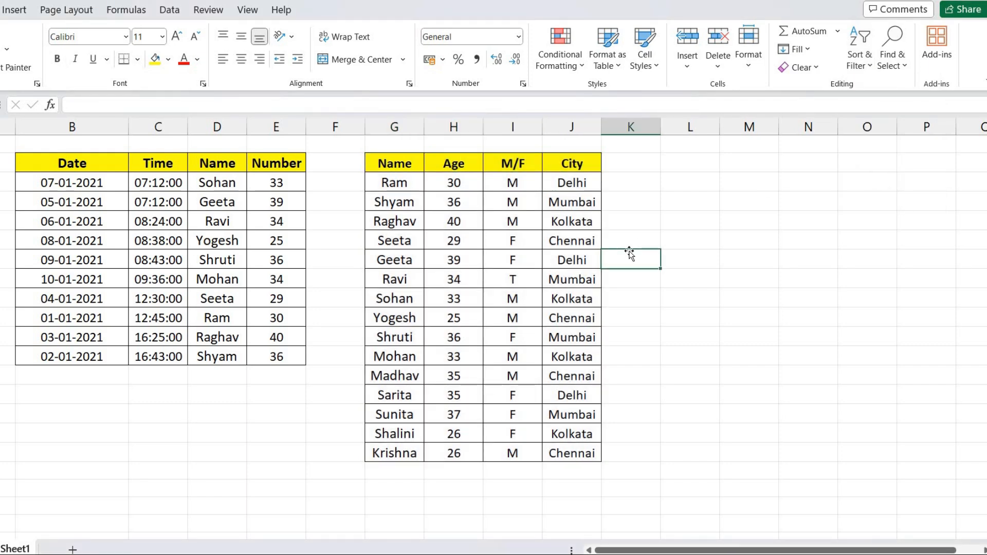
left_click_drag(386, 163, 571, 435)
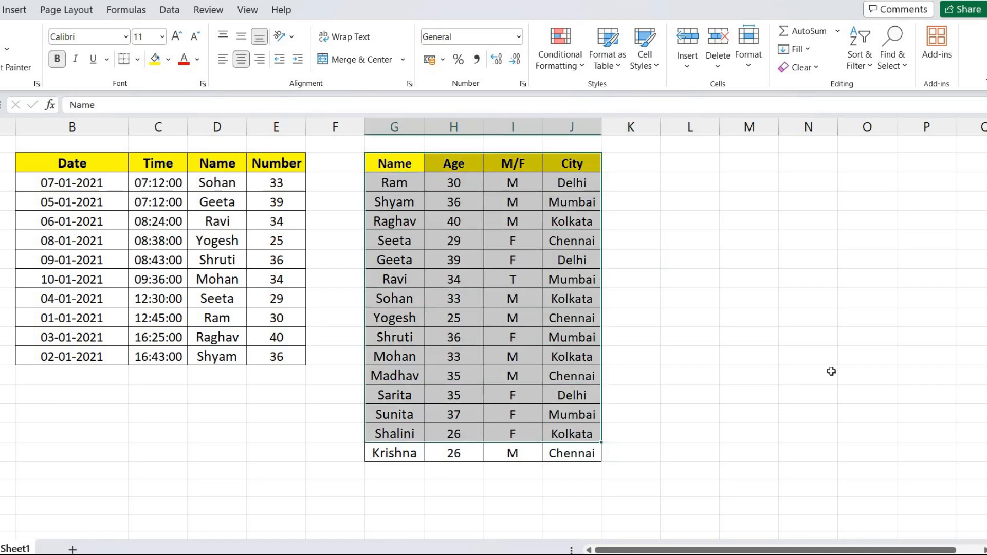